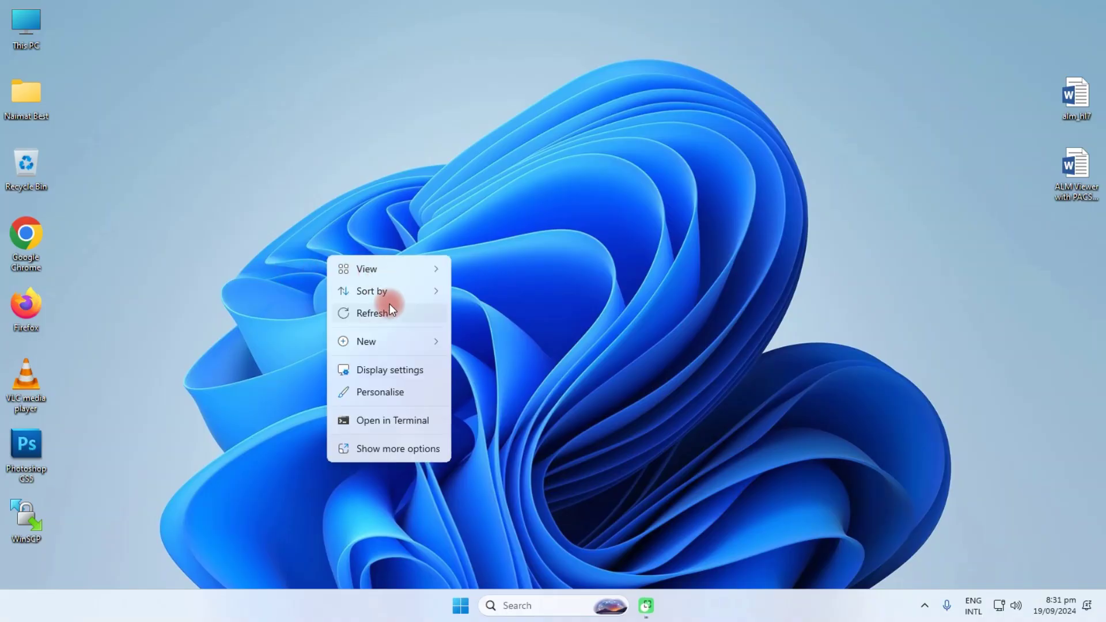
click(389, 310)
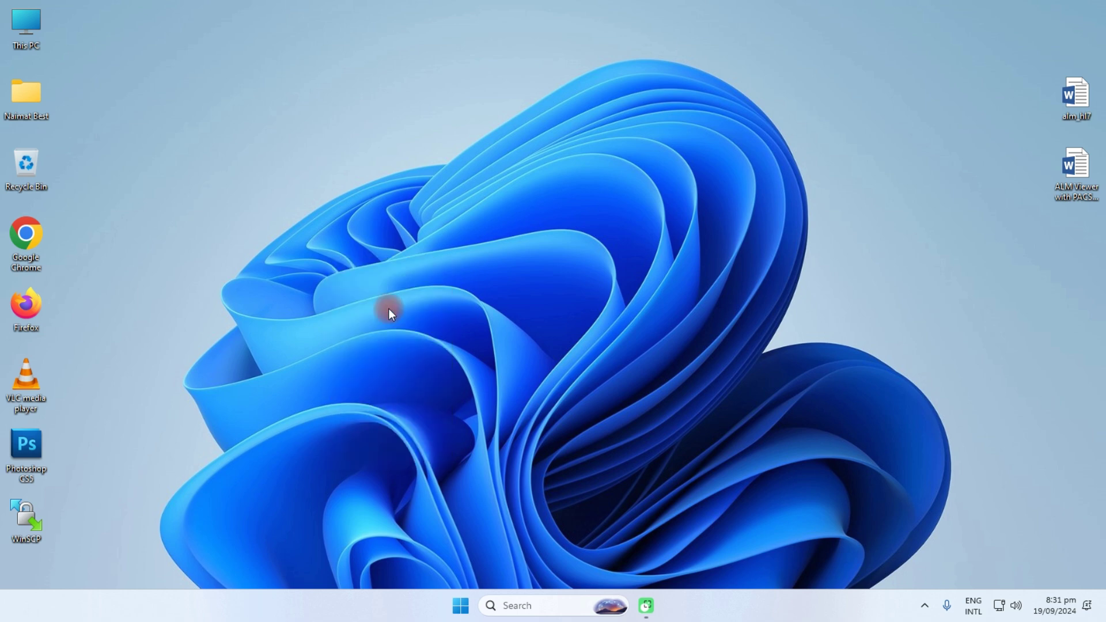
right_click(363, 258)
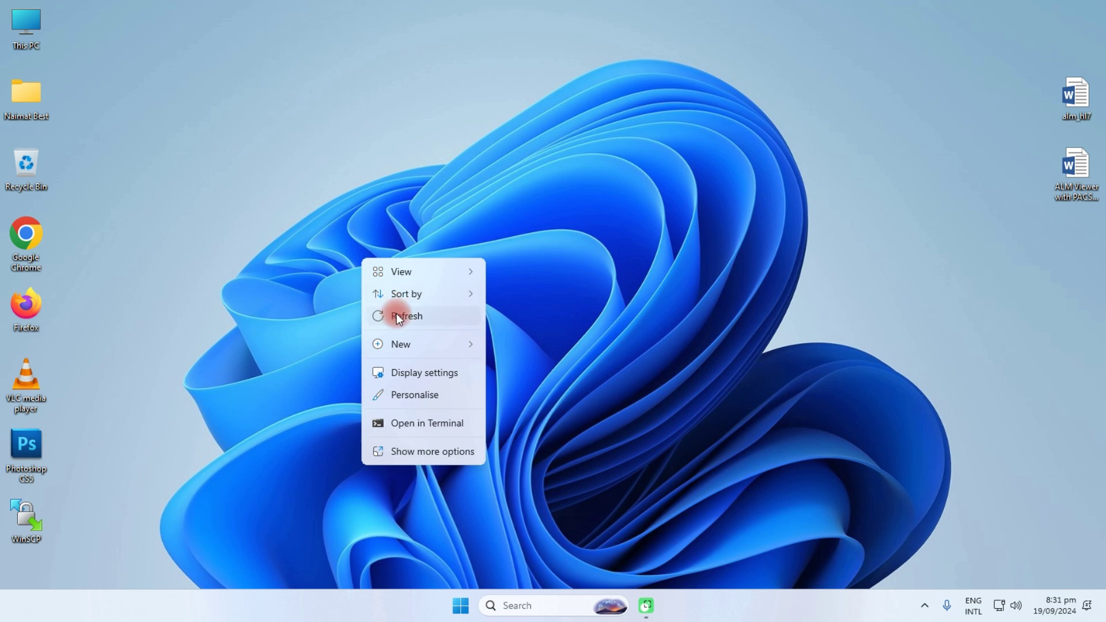
click(398, 316)
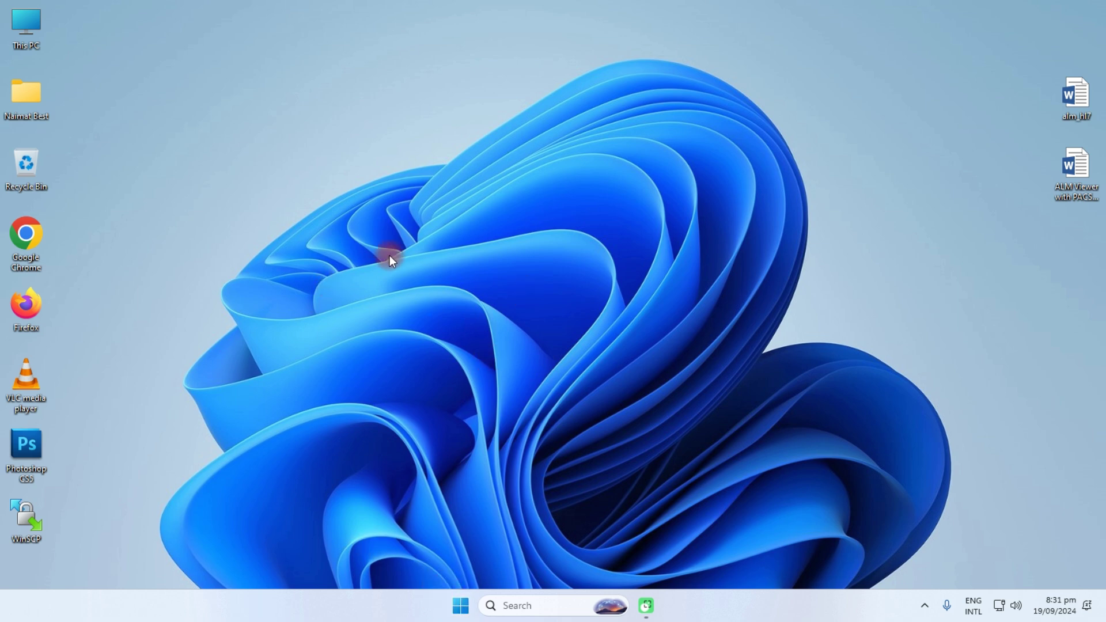
Step: Launch Google Chrome with a saved profile, maximize the window and replace the ALM Viewer tab with a blank new tab
double_click(38, 237)
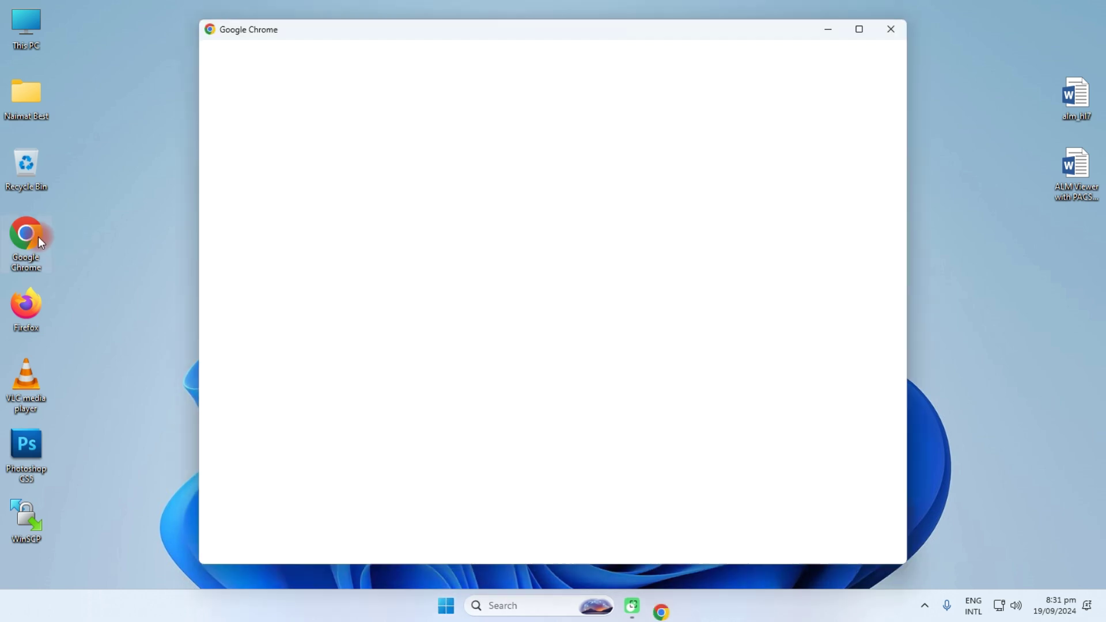
scroll(489, 369, down, 2)
click(481, 381)
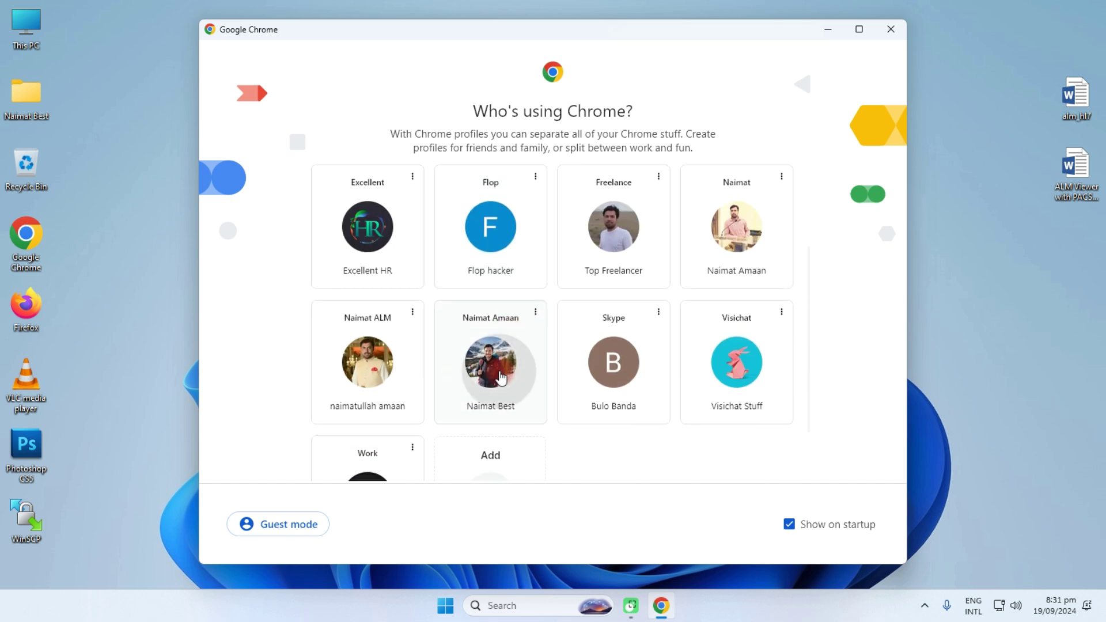
click(594, 293)
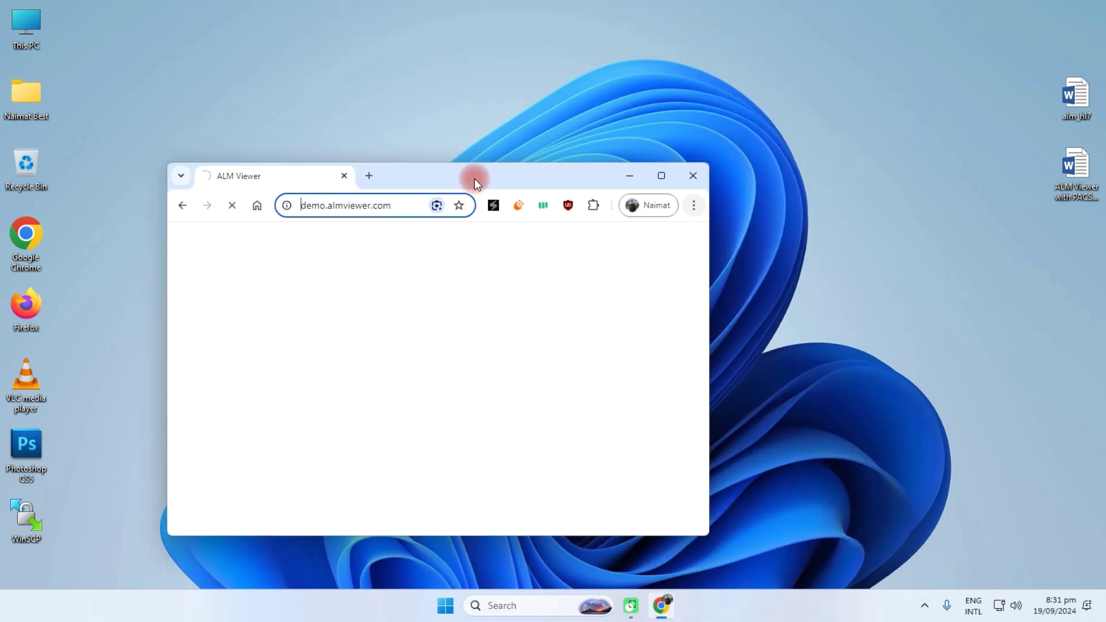
double_click(474, 179)
click(197, 14)
click(176, 14)
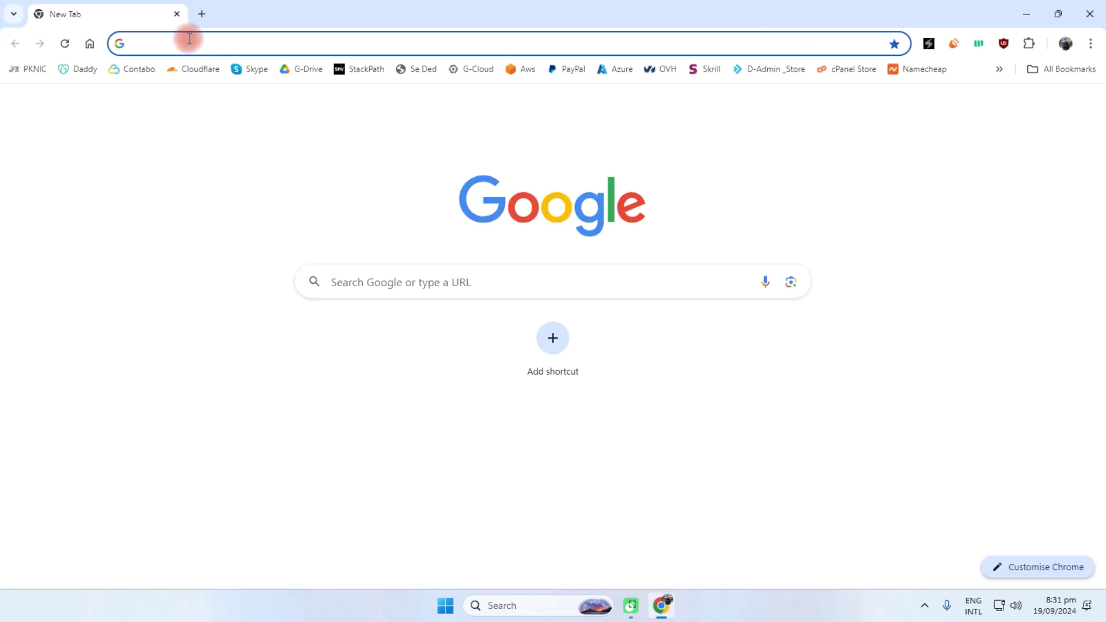
Step: Go to the nginx download page at nginx.org/en/download.html
click(192, 43)
text(ngin)
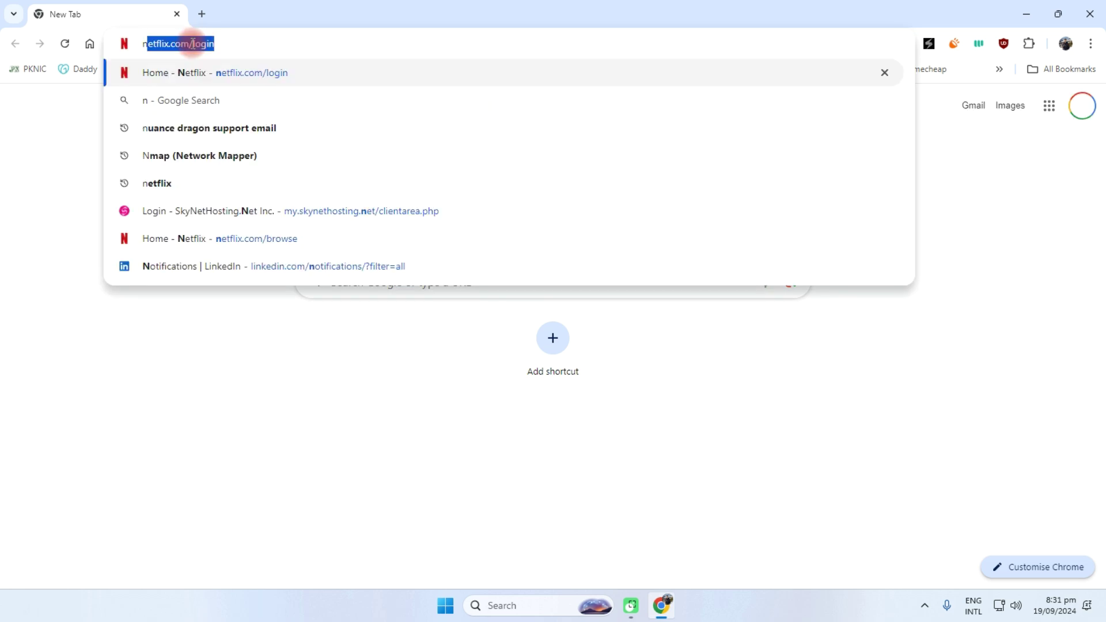
text(x)
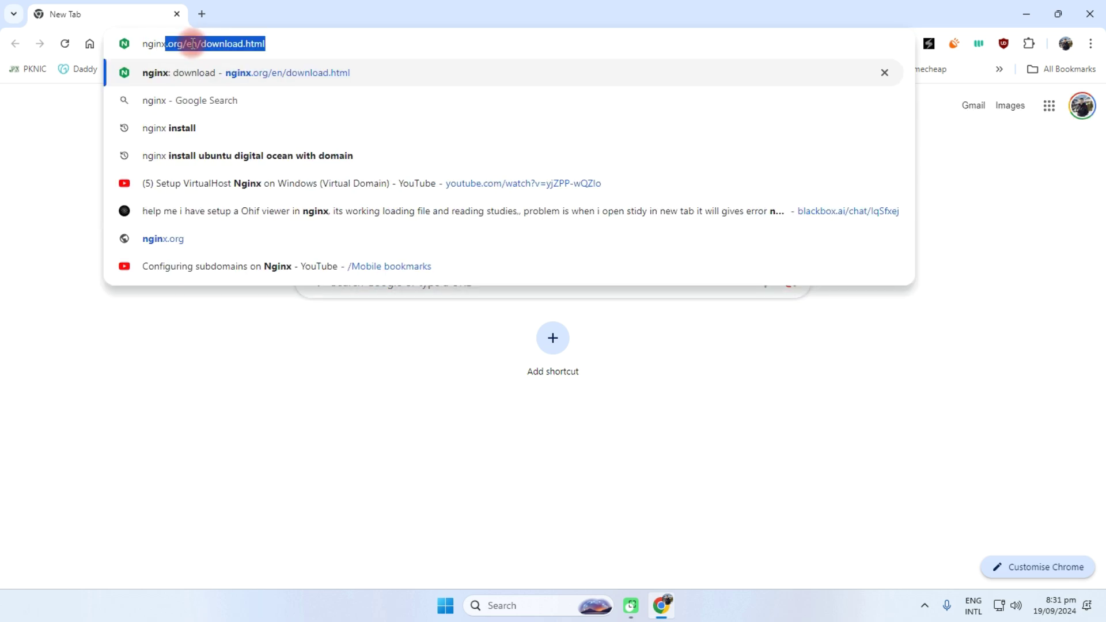
key(Return)
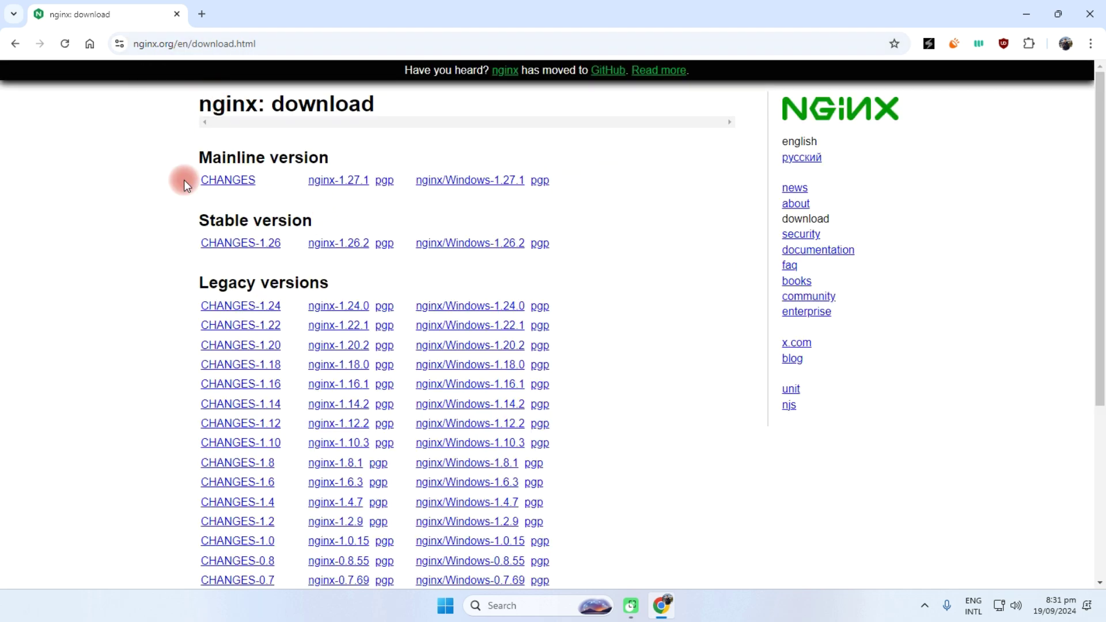
Step: Download the stable nginx/Windows-1.26.2 zip archive and save it to the Desktop
drag(213, 217, 299, 219)
click(256, 245)
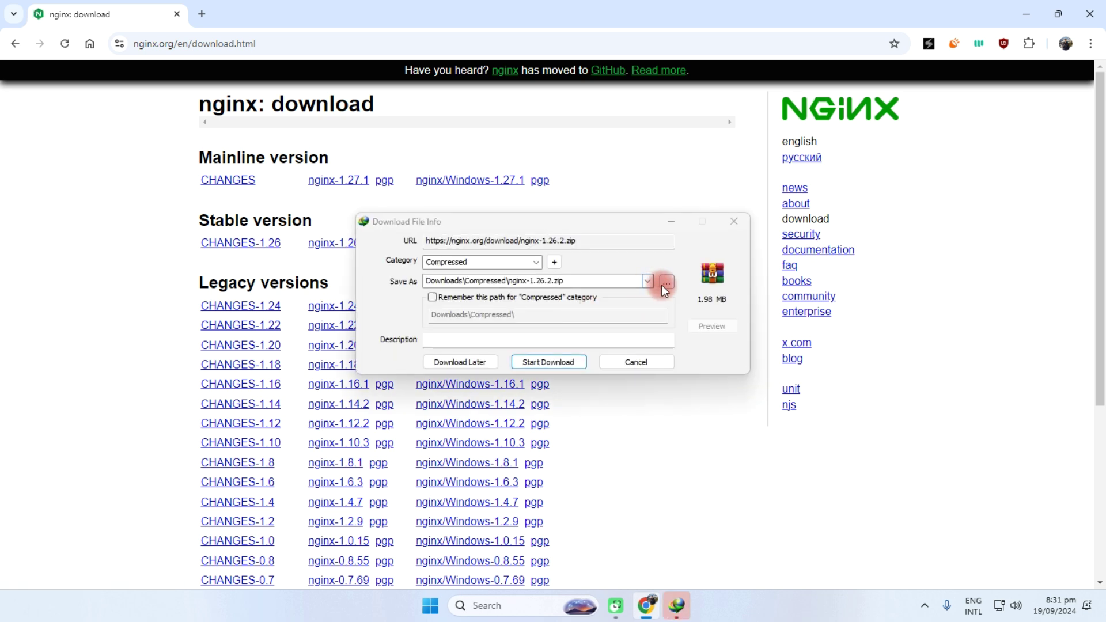
click(666, 281)
click(381, 281)
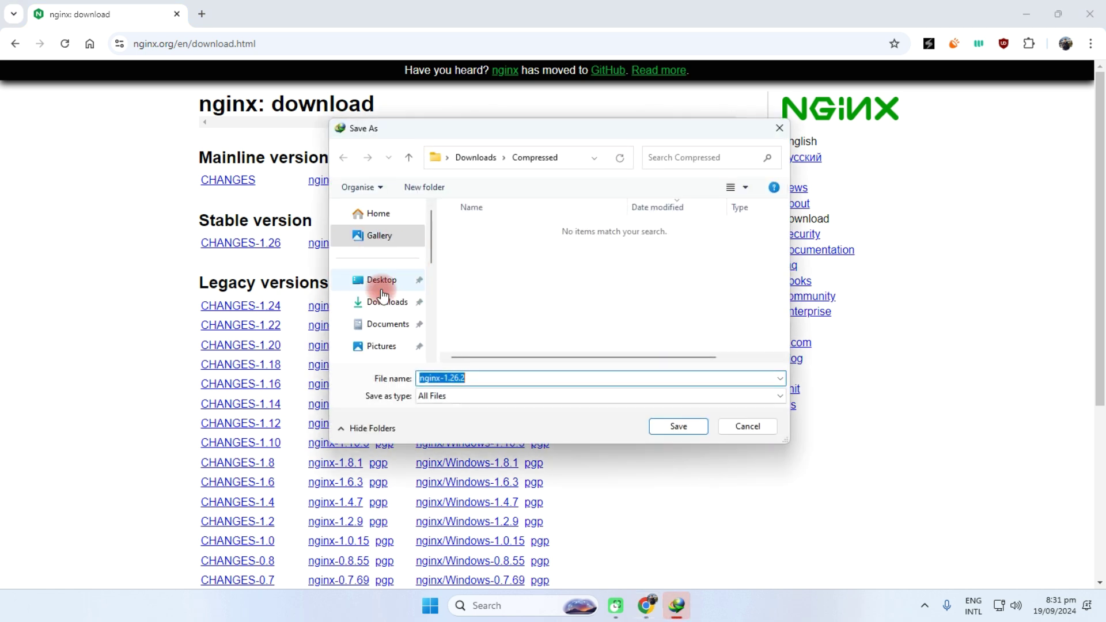
click(678, 426)
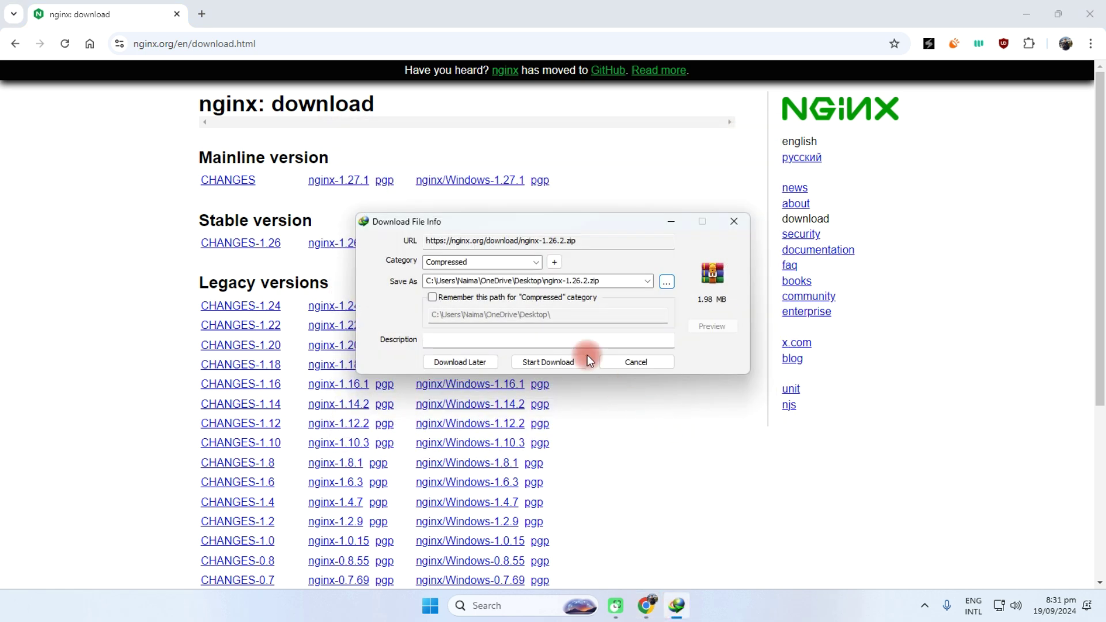
click(556, 362)
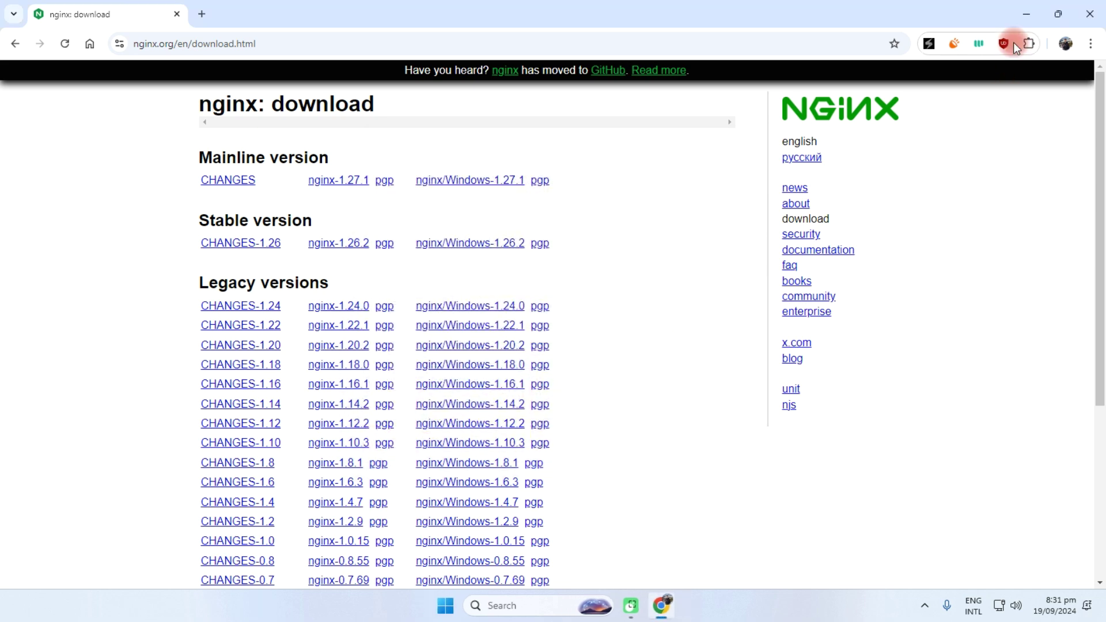
click(1024, 17)
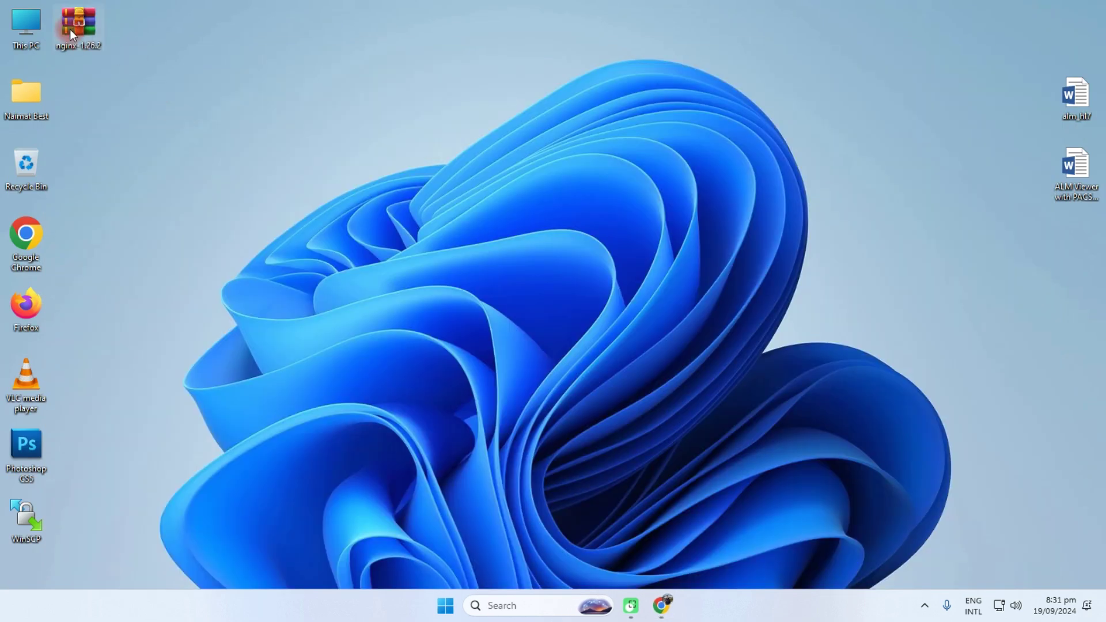
Step: Extract the nginx-1.26.2 archive on the desktop into an nginx-1.26.2 folder and close the archive windows
right_click(71, 29)
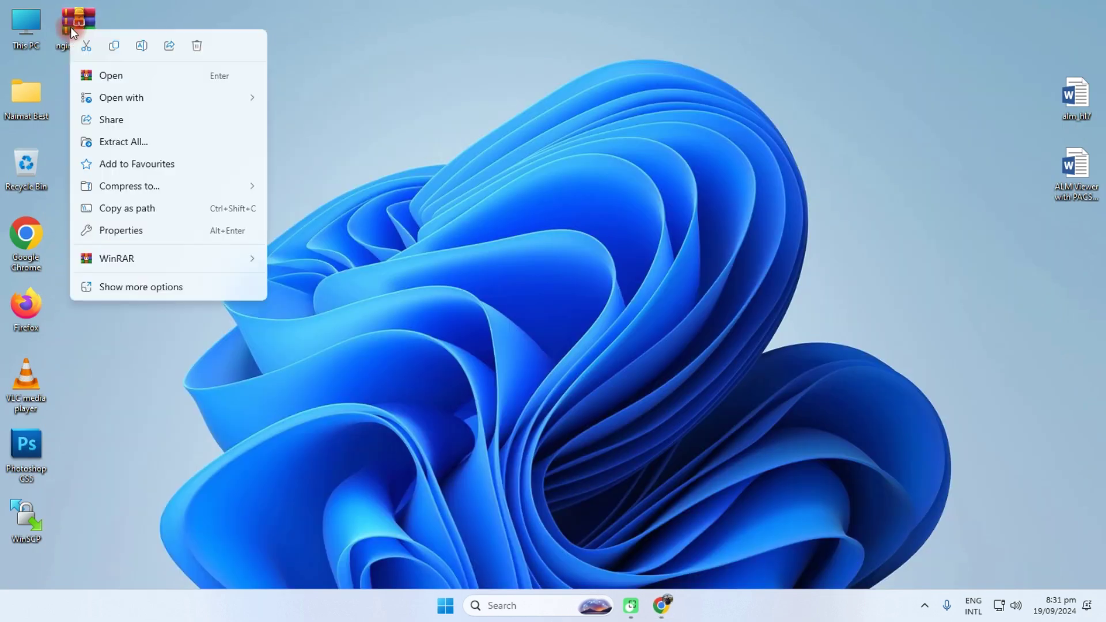
double_click(71, 21)
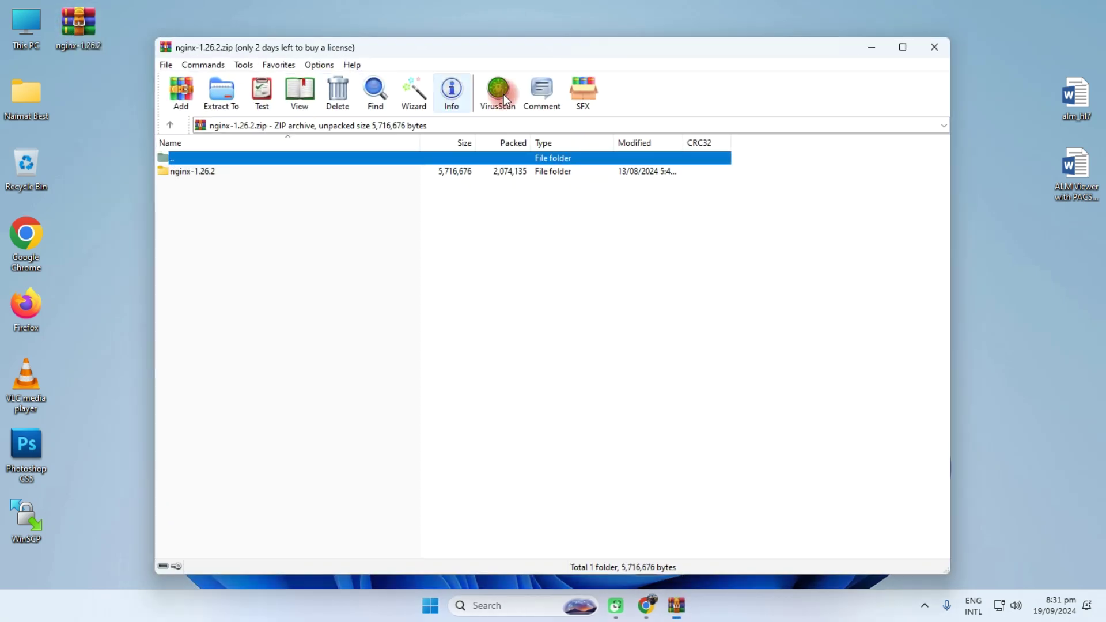
click(551, 408)
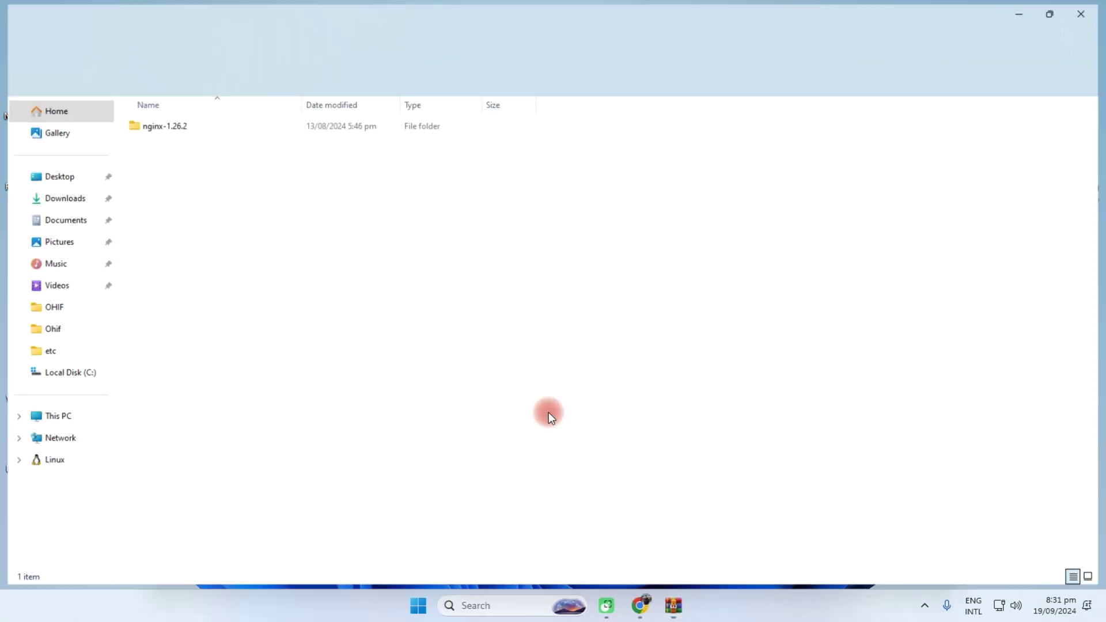
click(1022, 12)
click(934, 47)
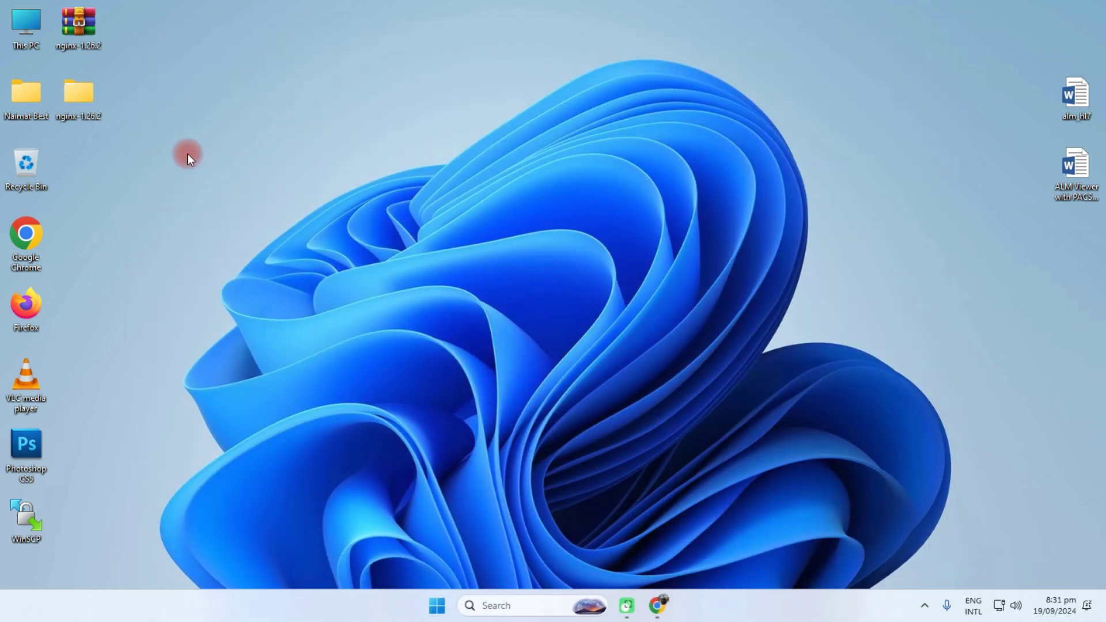
Step: Move the inner nginx-1.26.2 folder from the extracted desktop folder to the root of Local Disk (C:) and open it there
double_click(84, 102)
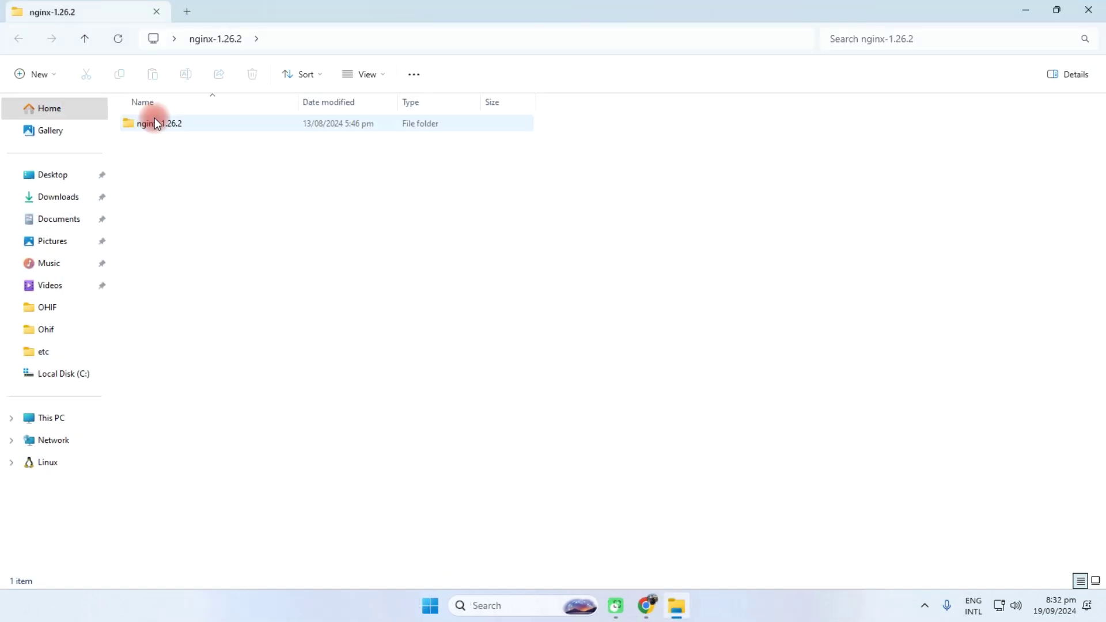
click(158, 126)
right_click(158, 126)
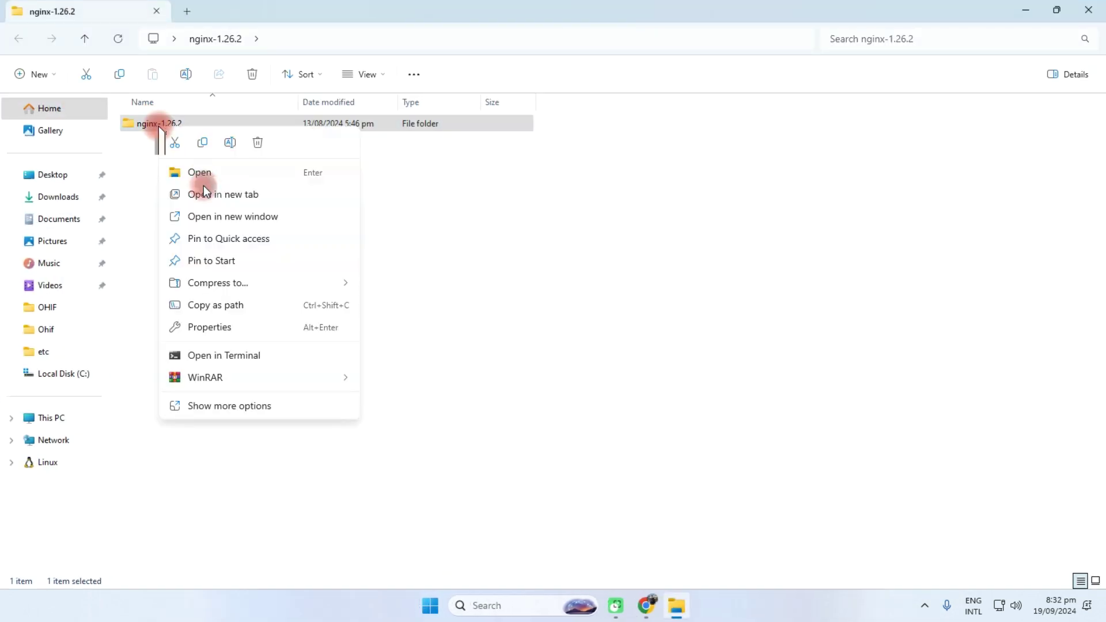
click(174, 146)
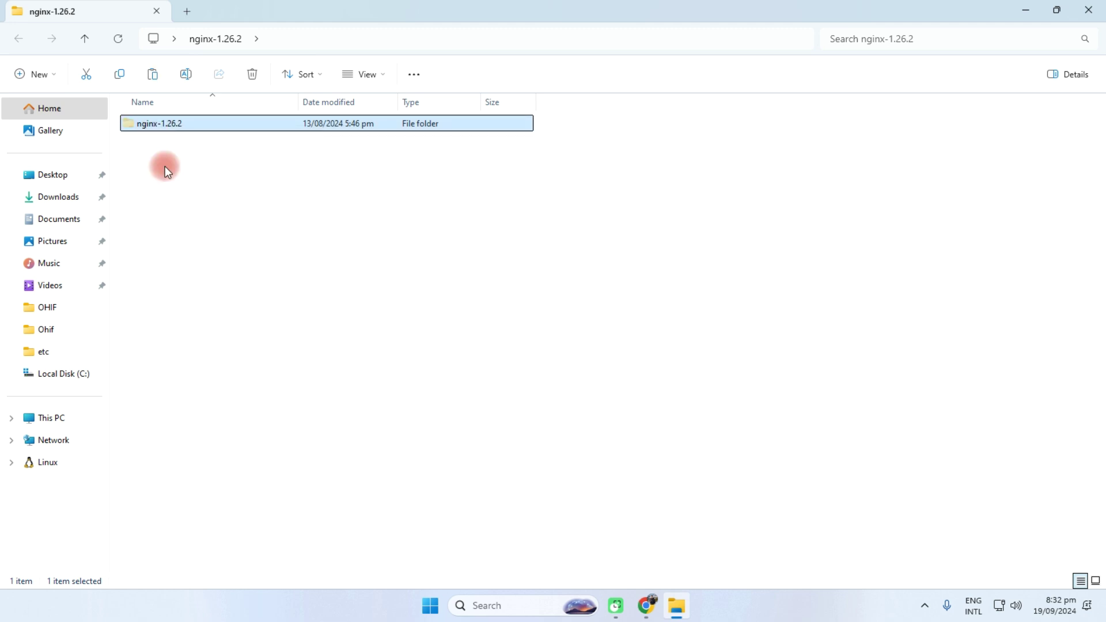
click(62, 377)
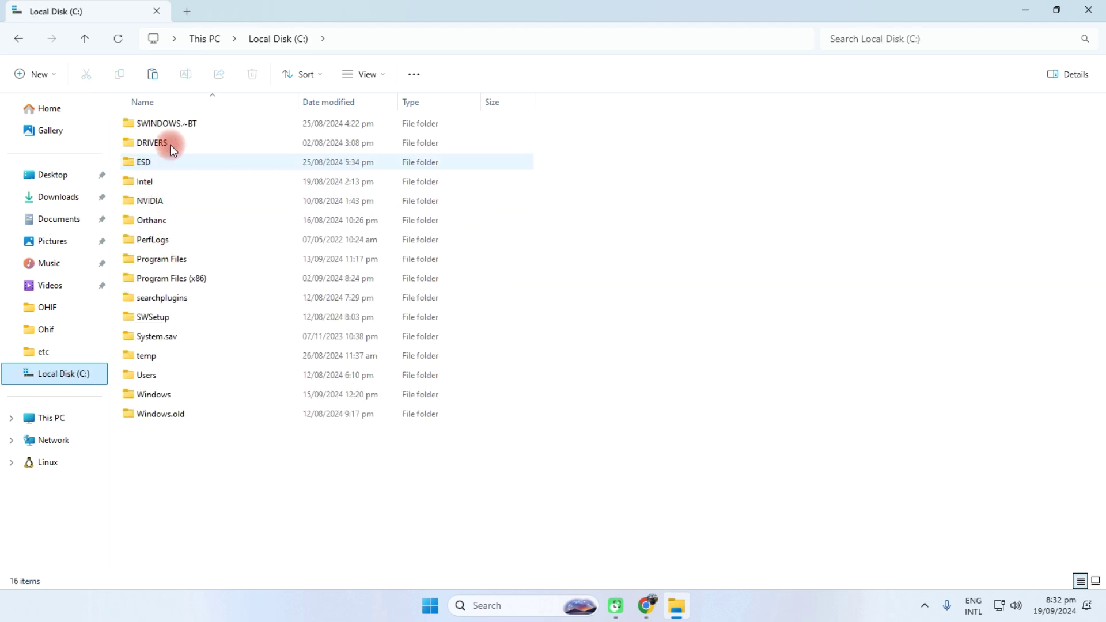
right_click(167, 453)
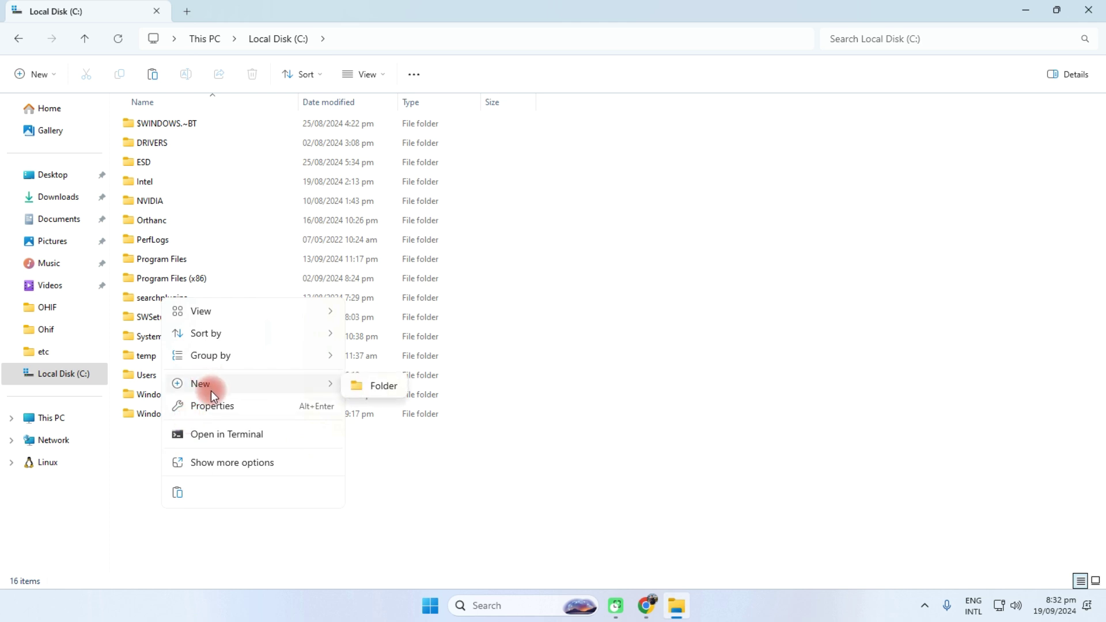
click(176, 482)
right_click(175, 493)
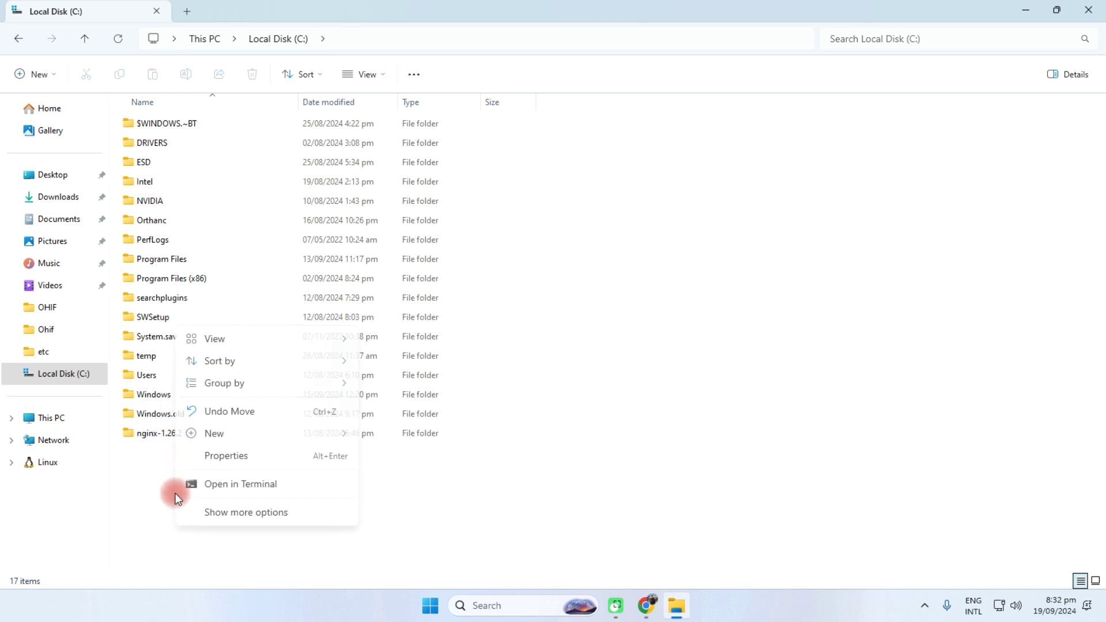
click(430, 501)
click(122, 40)
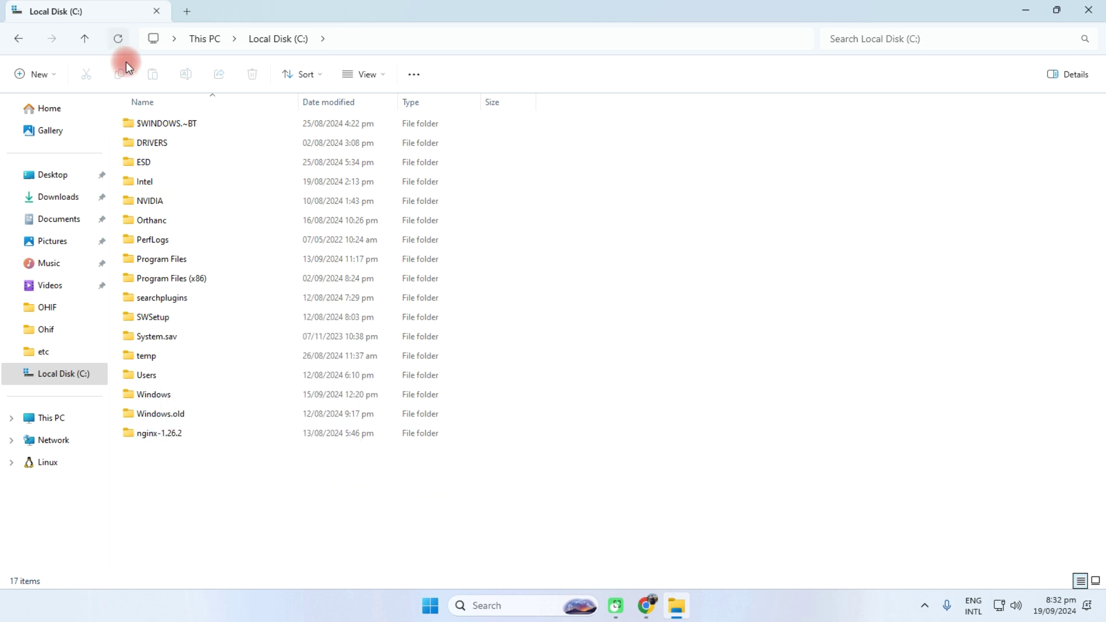
double_click(161, 203)
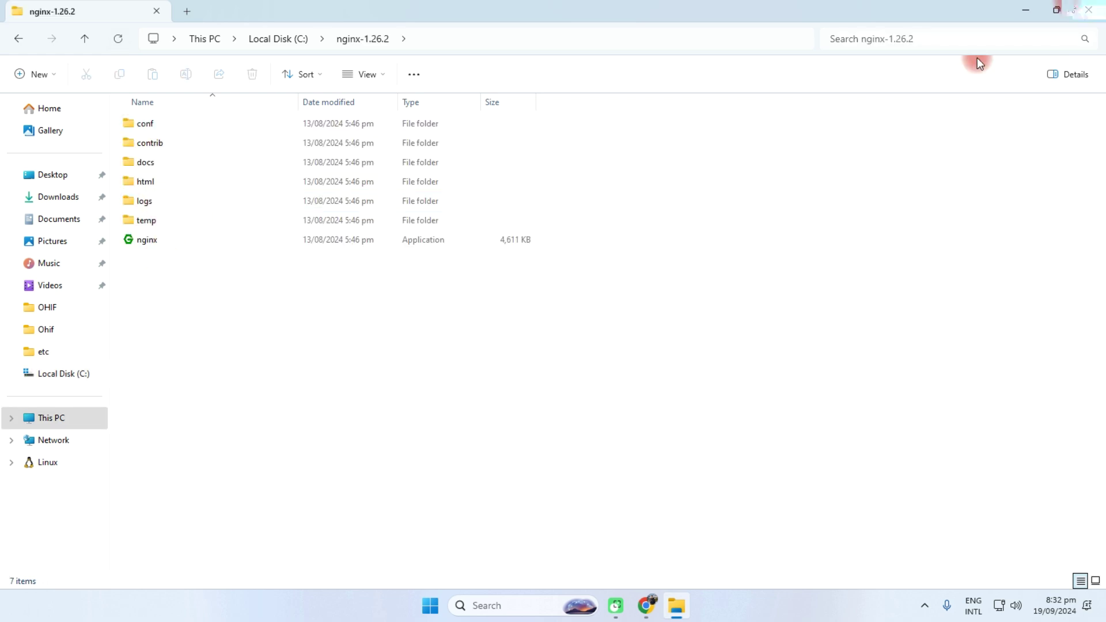
Step: Permanently delete the leftover nginx-1.26.2 archive and nginx-1.26.2 folder from the desktop
click(1025, 10)
drag(142, 1, 71, 202)
key(shift+Delete)
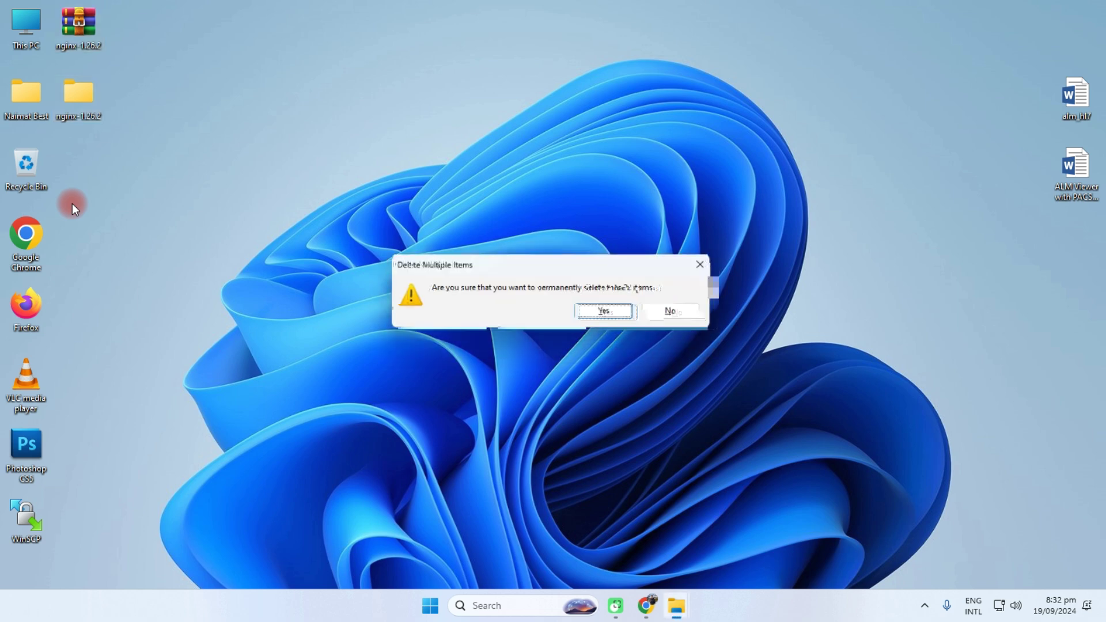
key(Return)
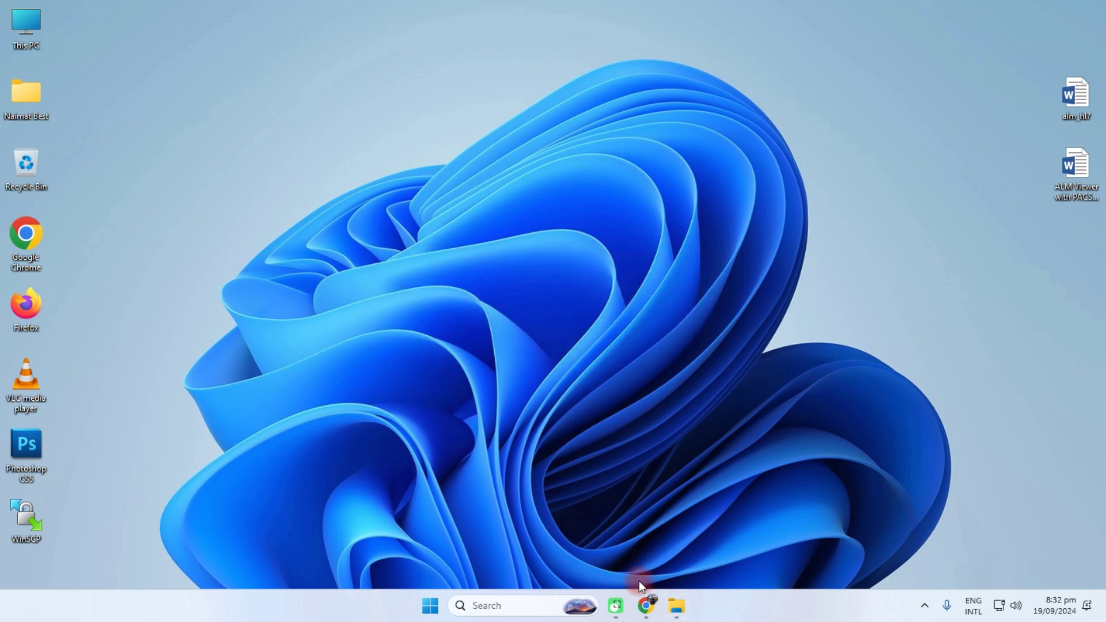
Step: Run the nginx application from the nginx-1.26.2 folder on Local Disk (C:) and minimize the folder window
click(647, 606)
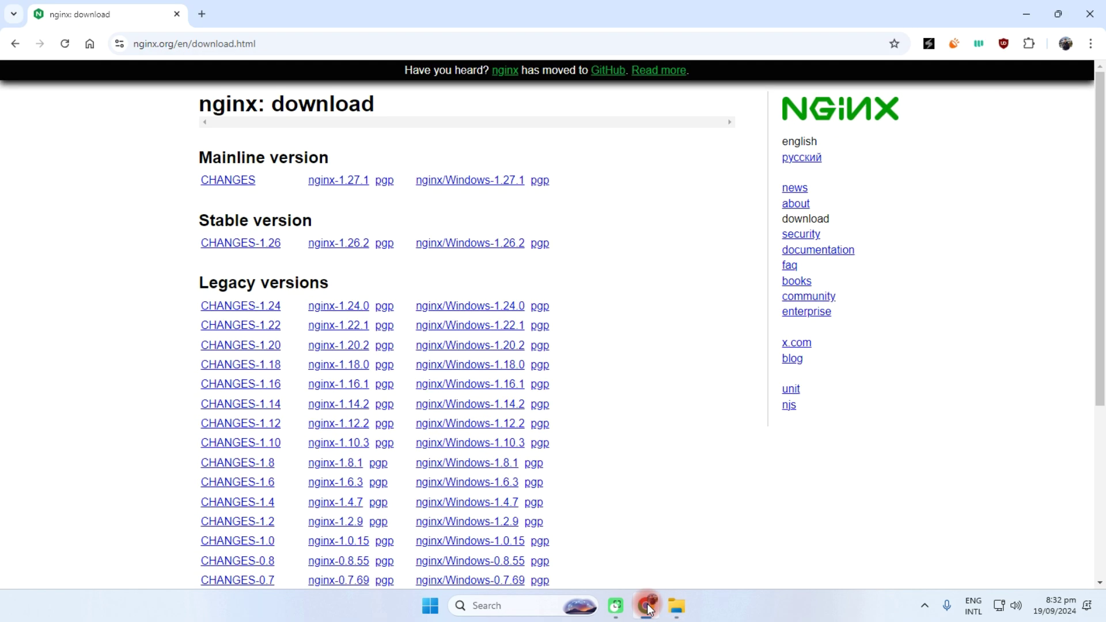
click(1026, 14)
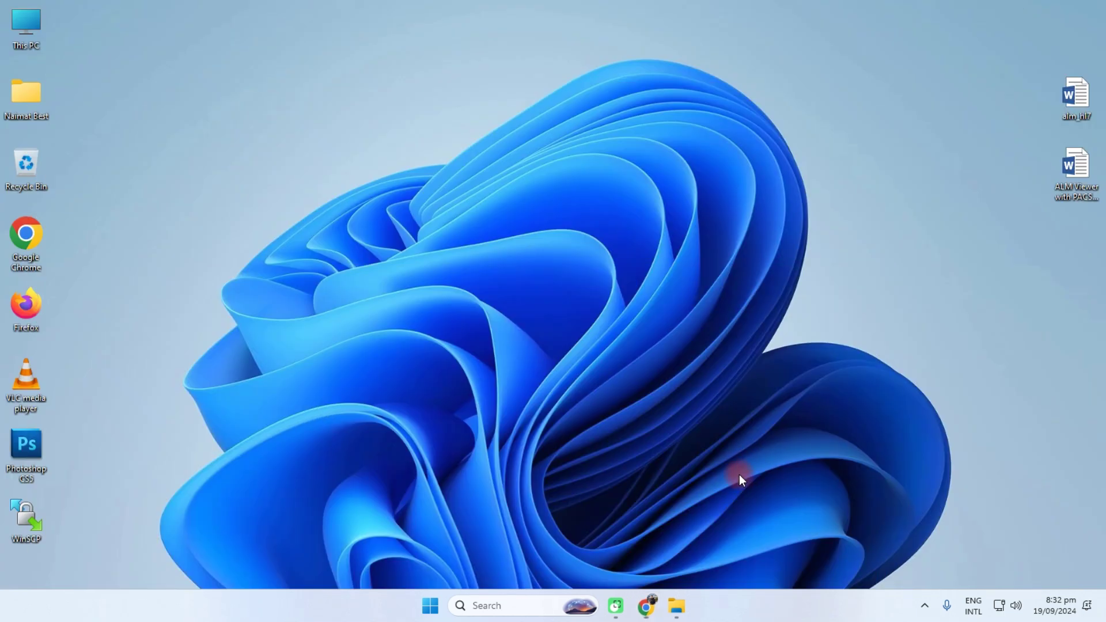
click(668, 607)
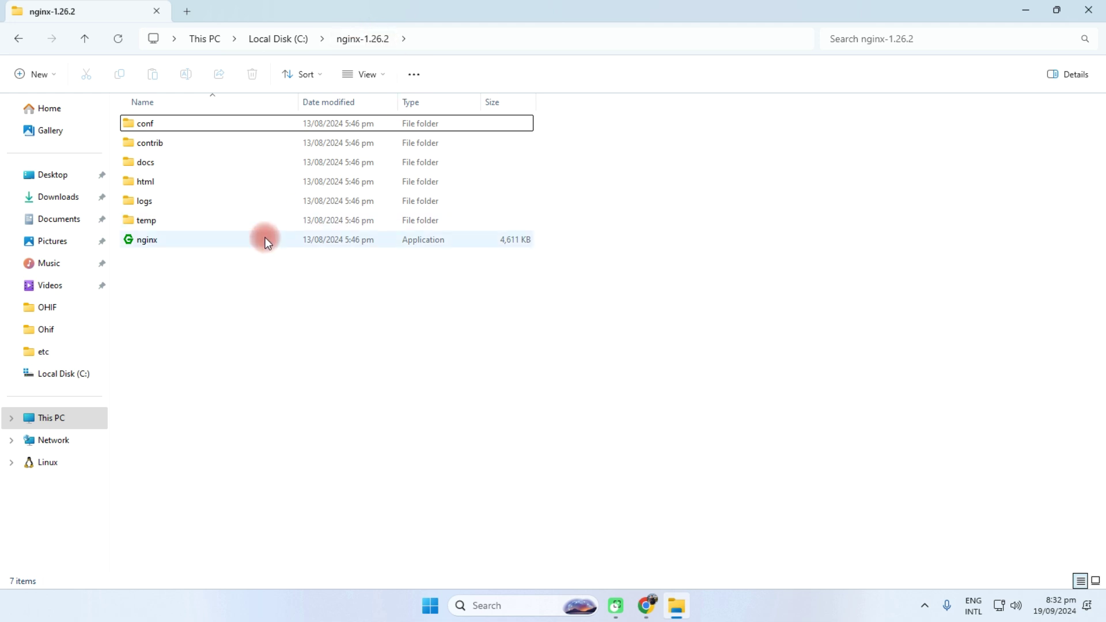
click(147, 241)
double_click(147, 240)
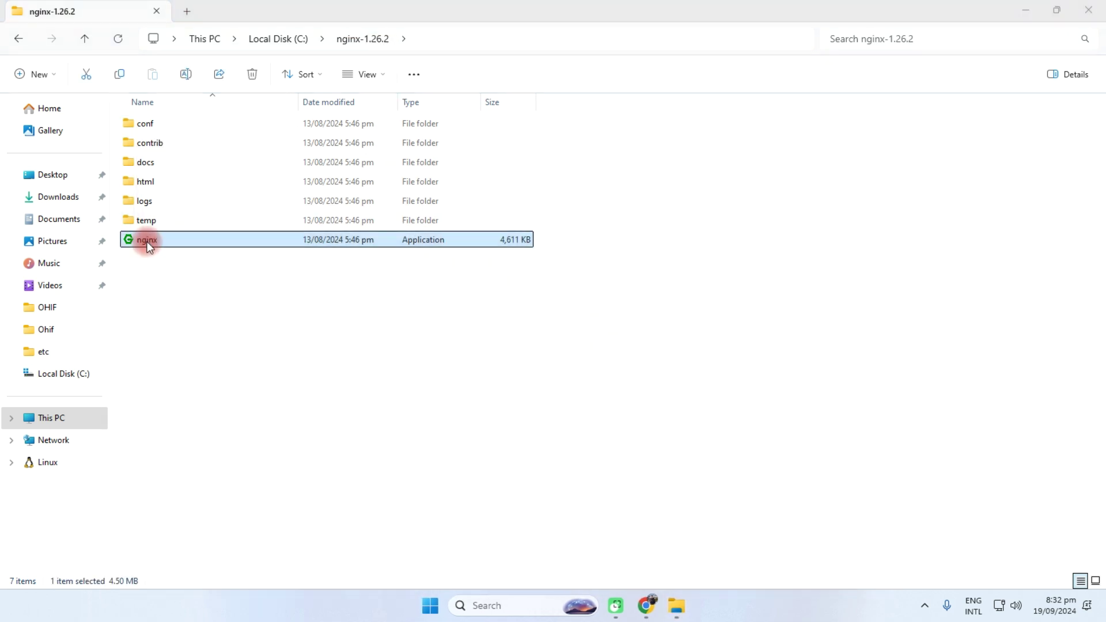
click(1035, 12)
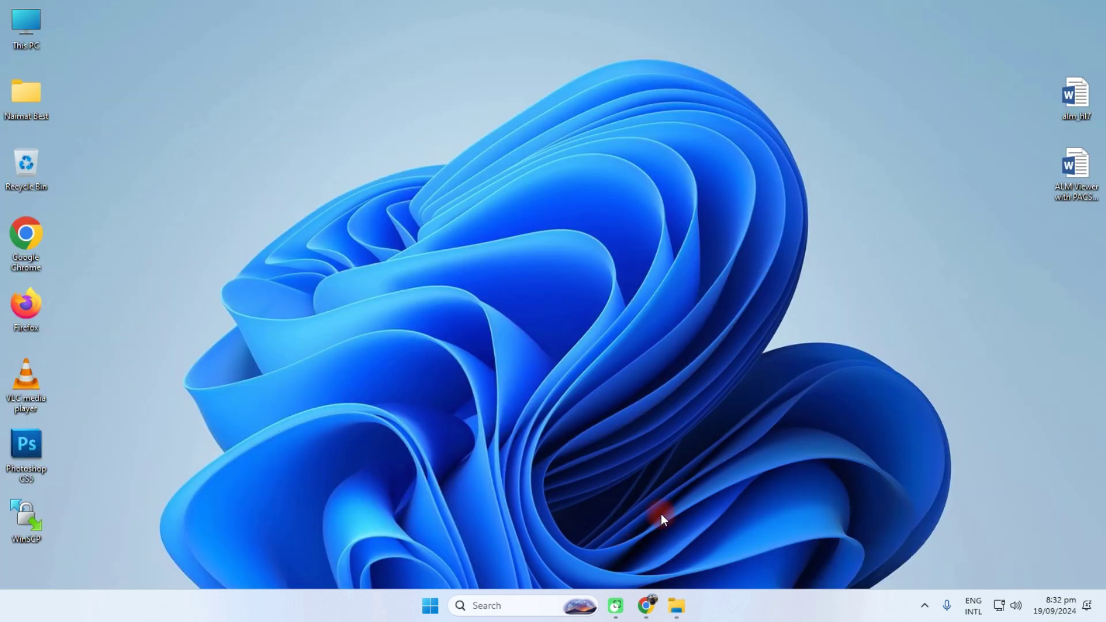
Step: Switch to Chrome, load localhost in a new tab to check the nginx welcome page, and minimize the browser
click(646, 605)
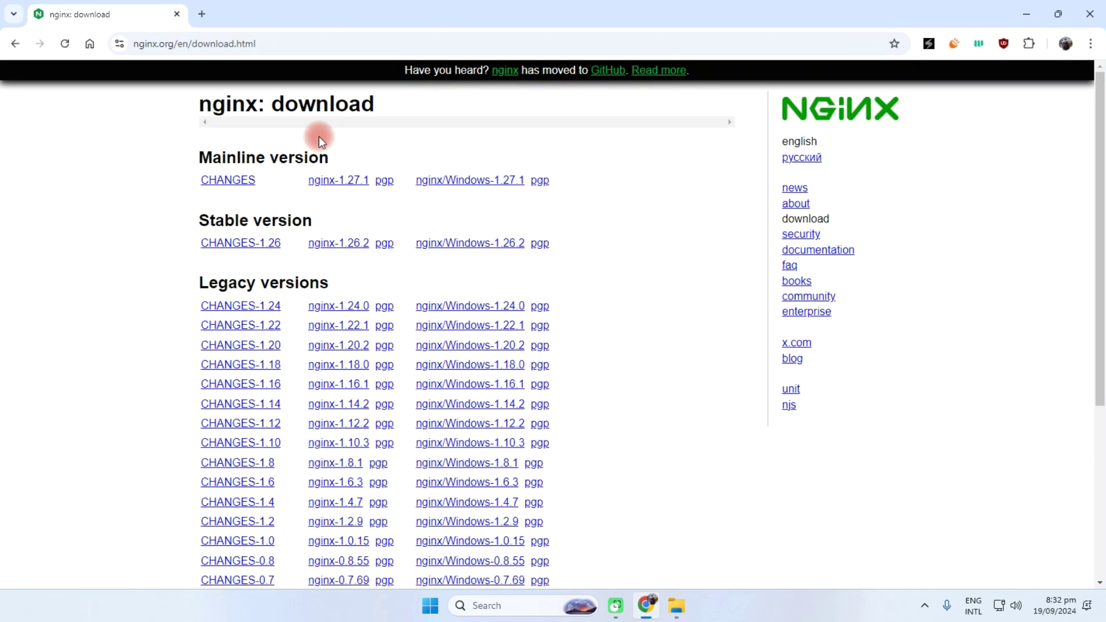
click(202, 13)
text(l)
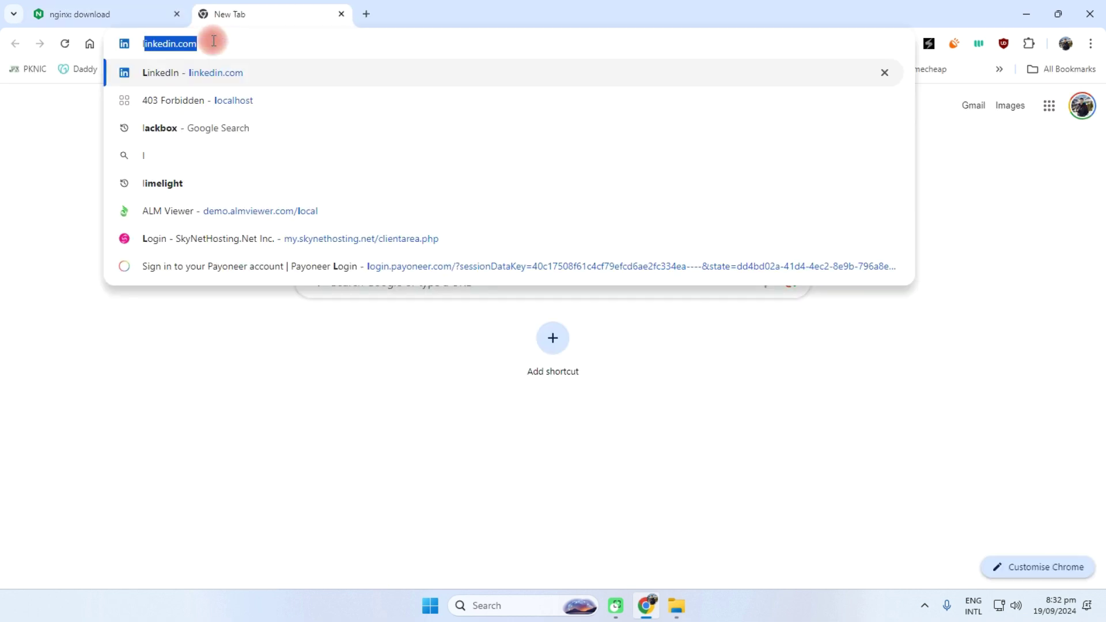
text(ocalhost)
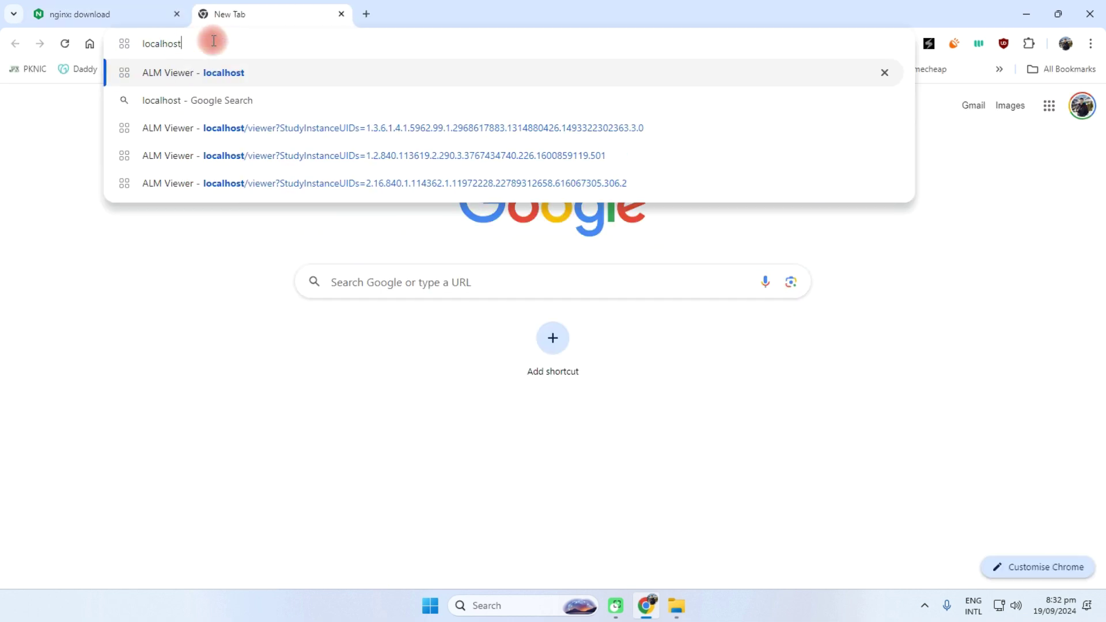
key(Return)
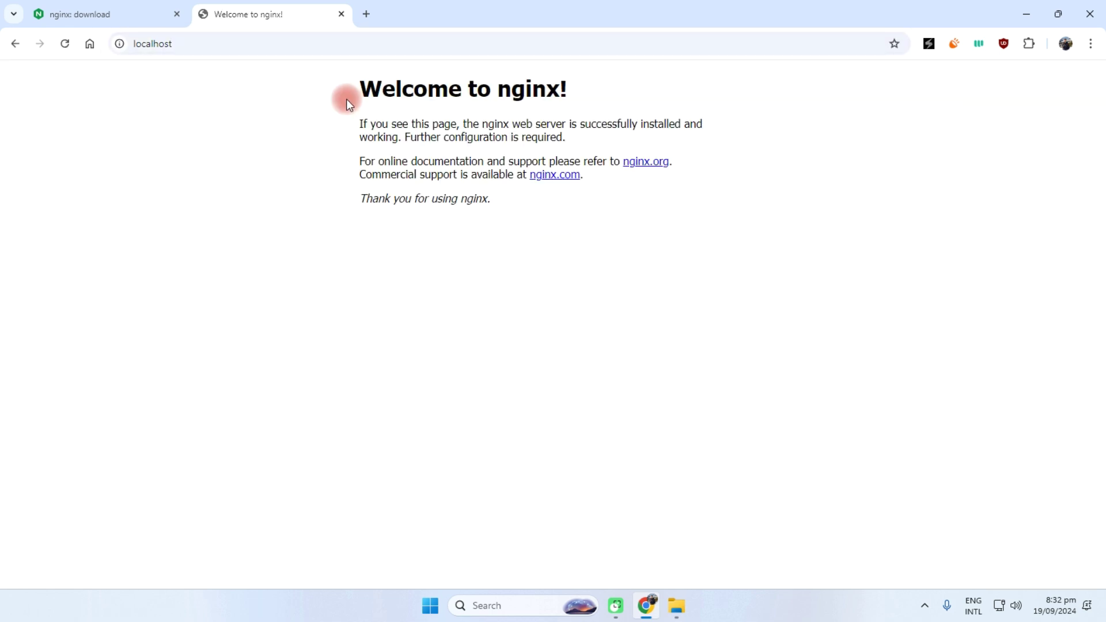
drag(340, 86, 312, 93)
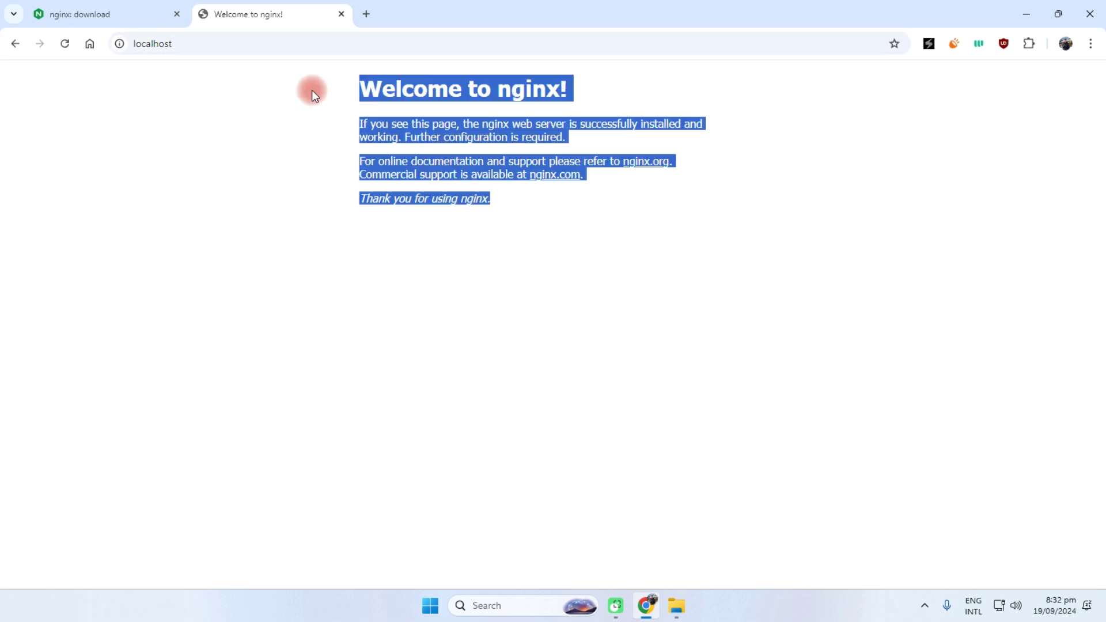
click(312, 90)
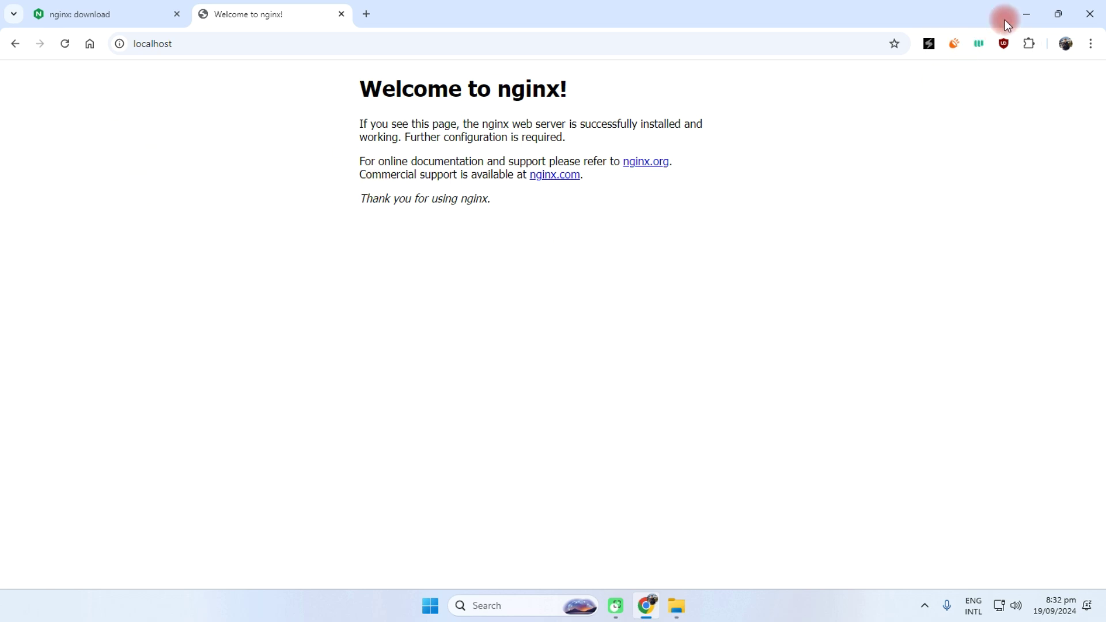
click(1027, 13)
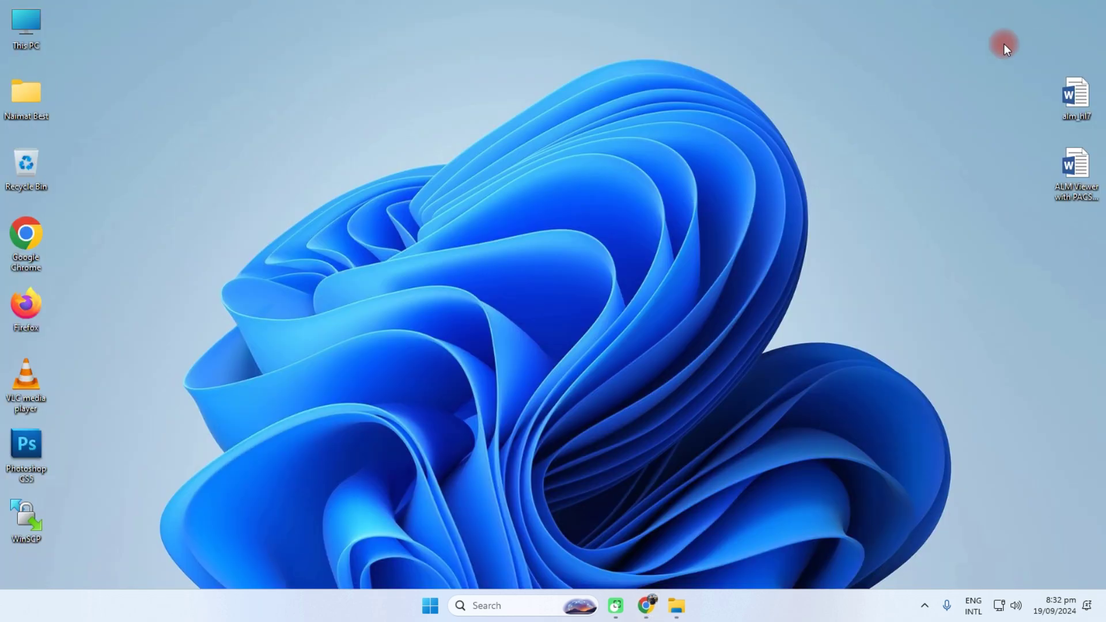
Step: Copy the ohif-latest archive from the OHIF folder inside D-Drive on Local Disk (D:)
double_click(40, 32)
double_click(370, 143)
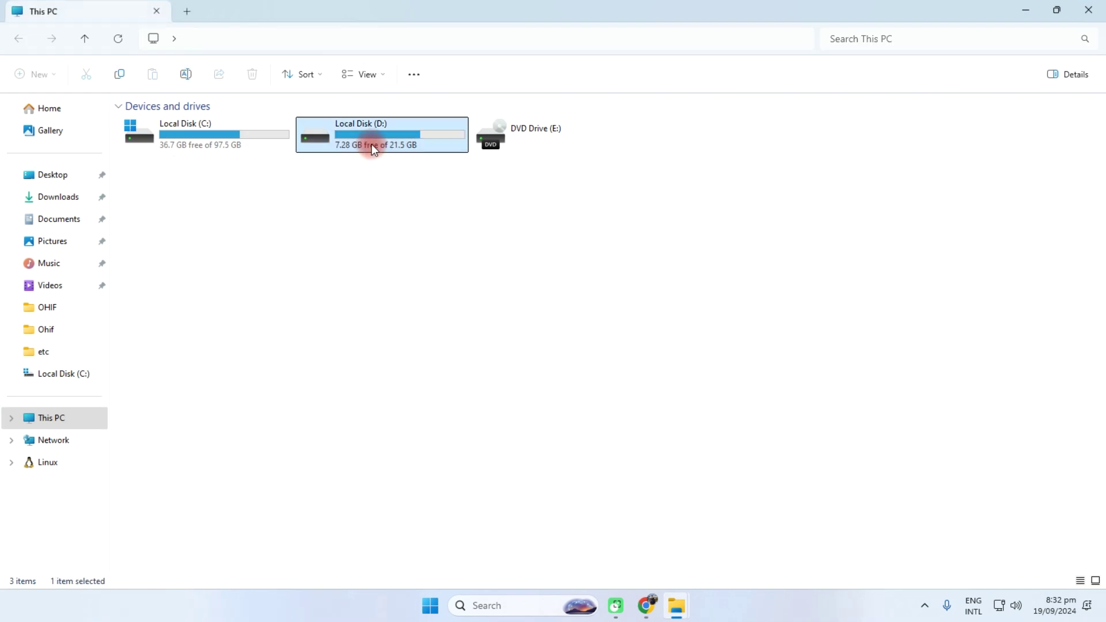
double_click(169, 145)
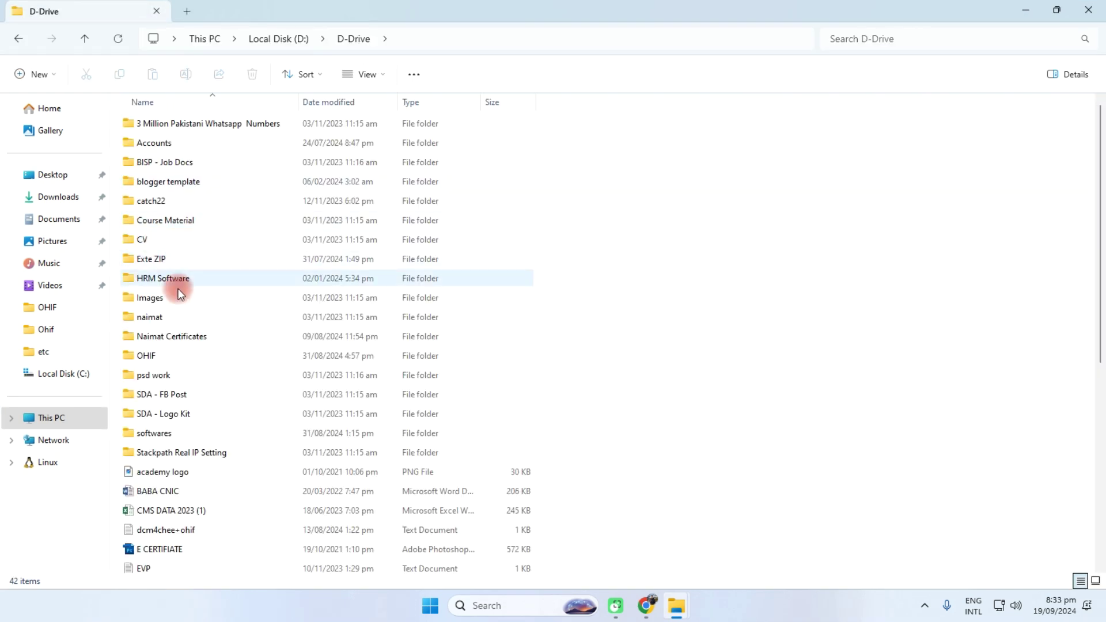
double_click(158, 355)
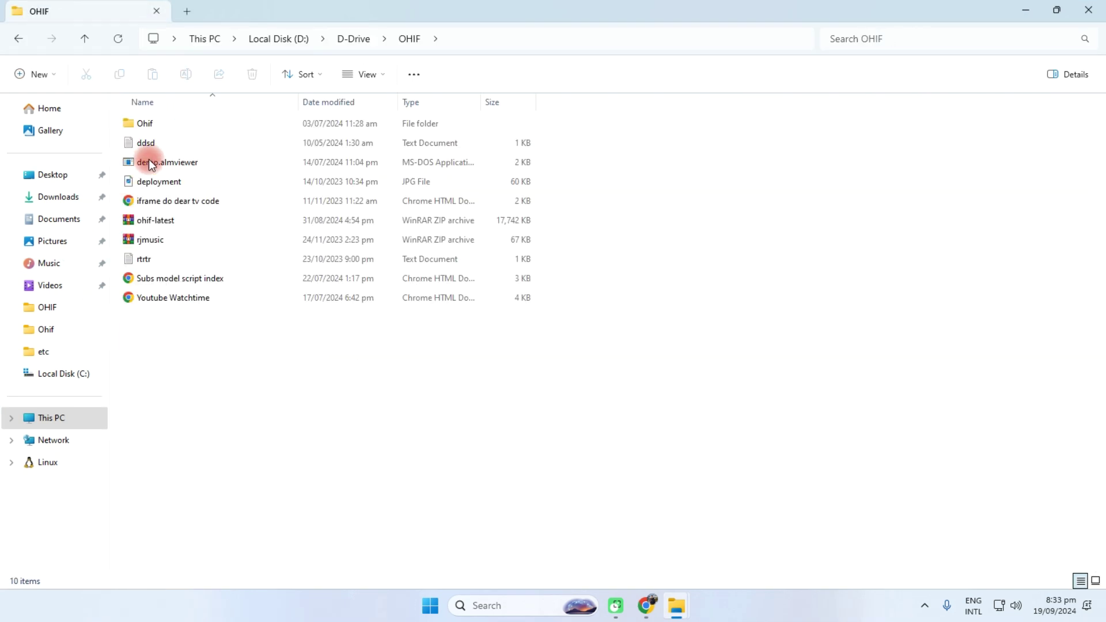
click(167, 224)
right_click(167, 223)
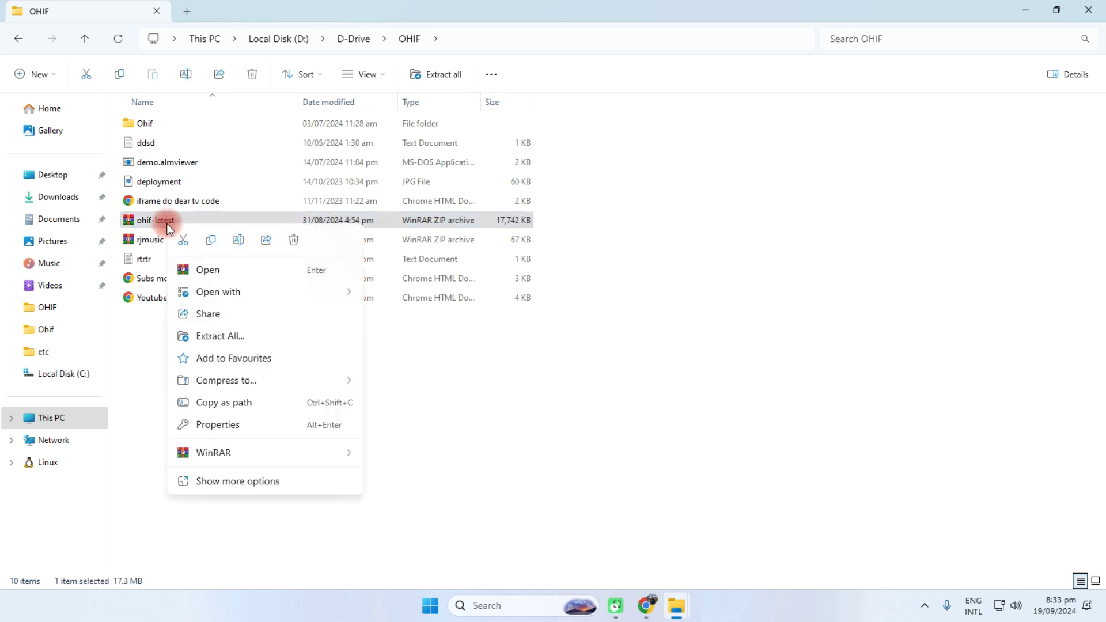
click(211, 242)
Step: Open the html folder of nginx-1.26.2 on Local Disk (C:) and delete all of its default files
click(51, 425)
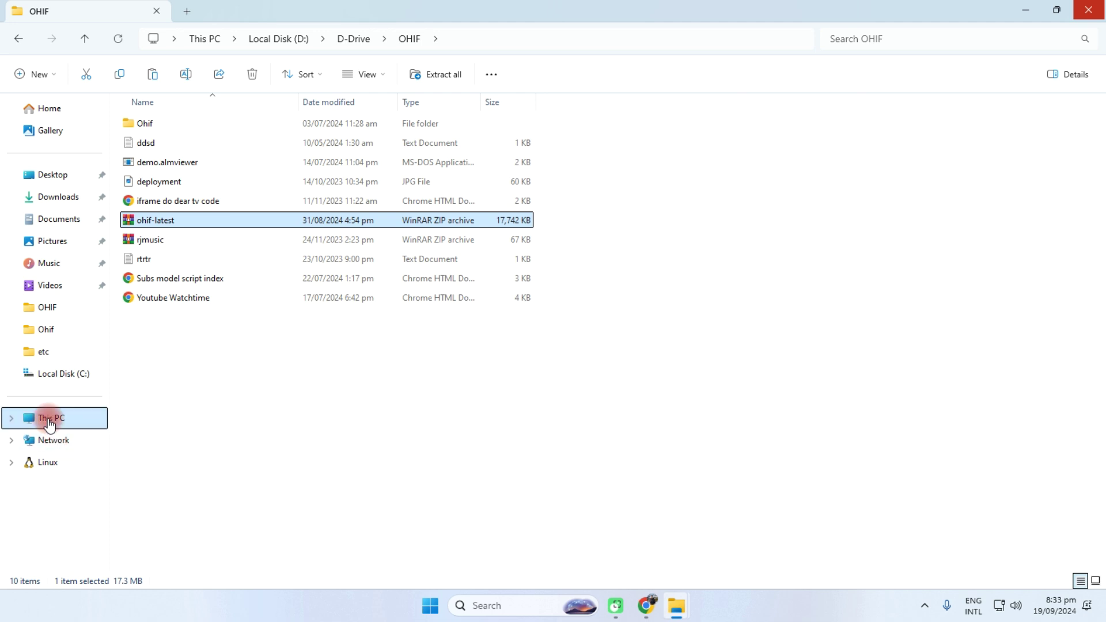
double_click(212, 128)
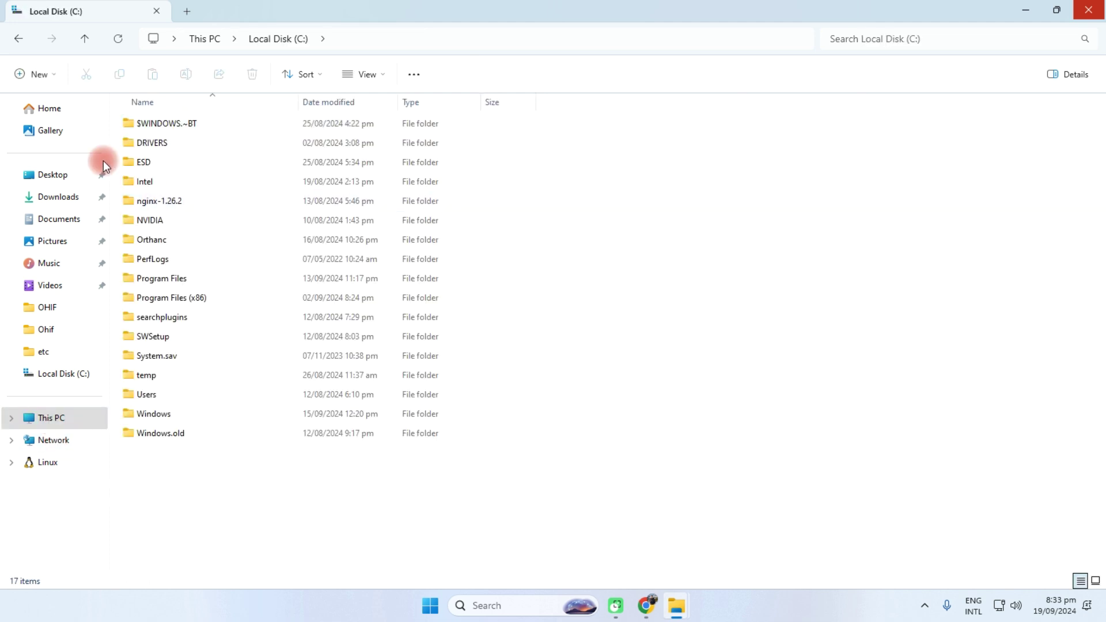
double_click(156, 206)
click(172, 181)
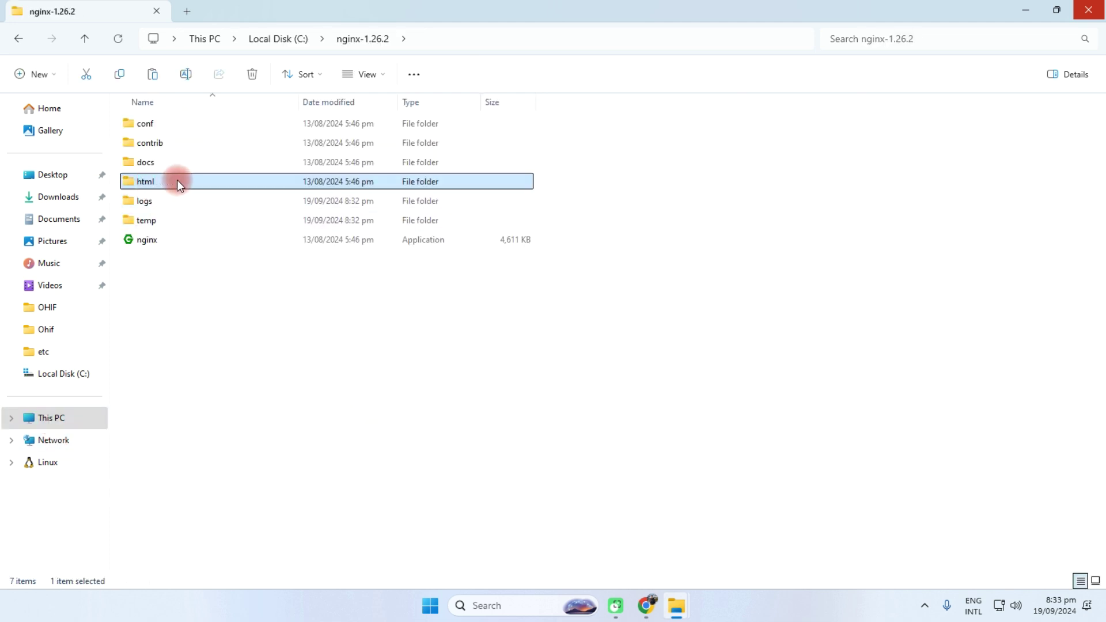
double_click(178, 181)
drag(147, 167, 202, 120)
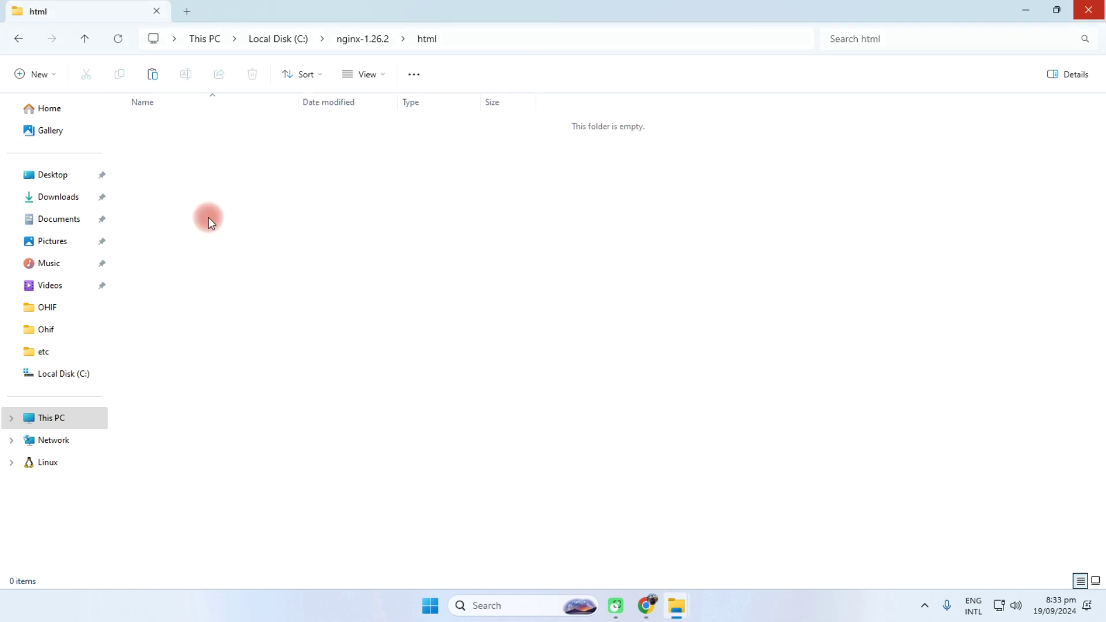
Step: Paste the copied ohif-latest archive into the nginx html folder
right_click(209, 219)
click(224, 233)
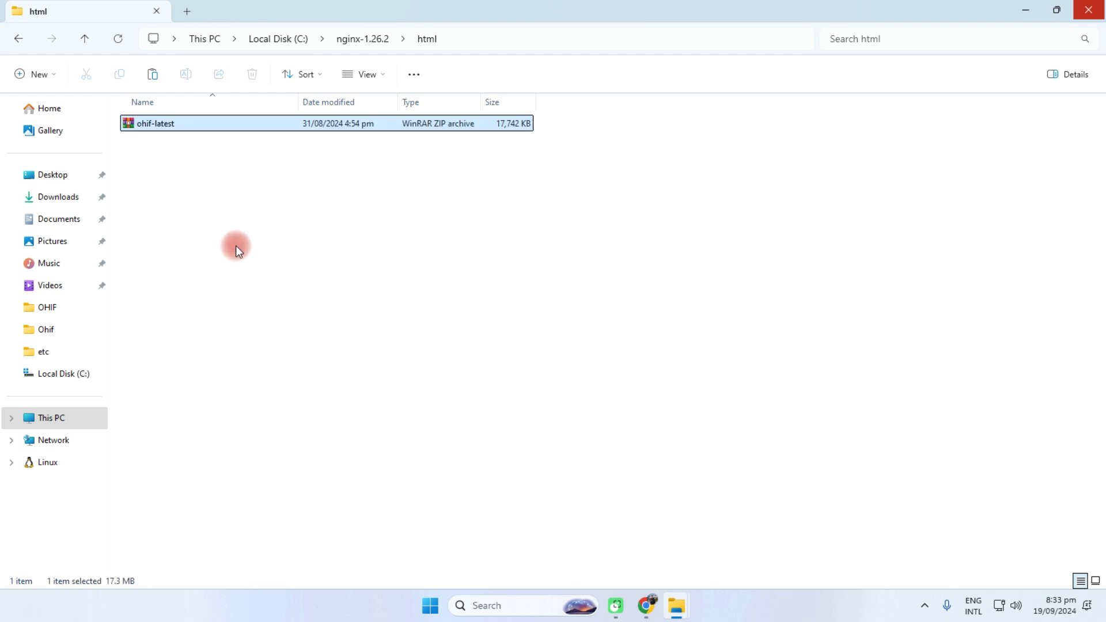
right_click(165, 124)
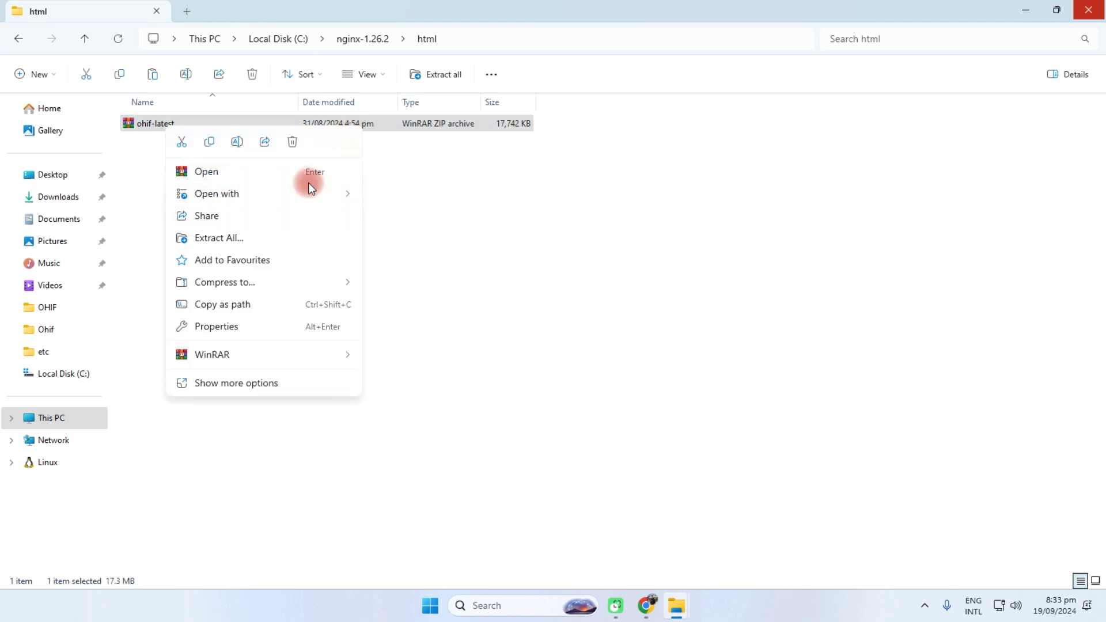
click(413, 211)
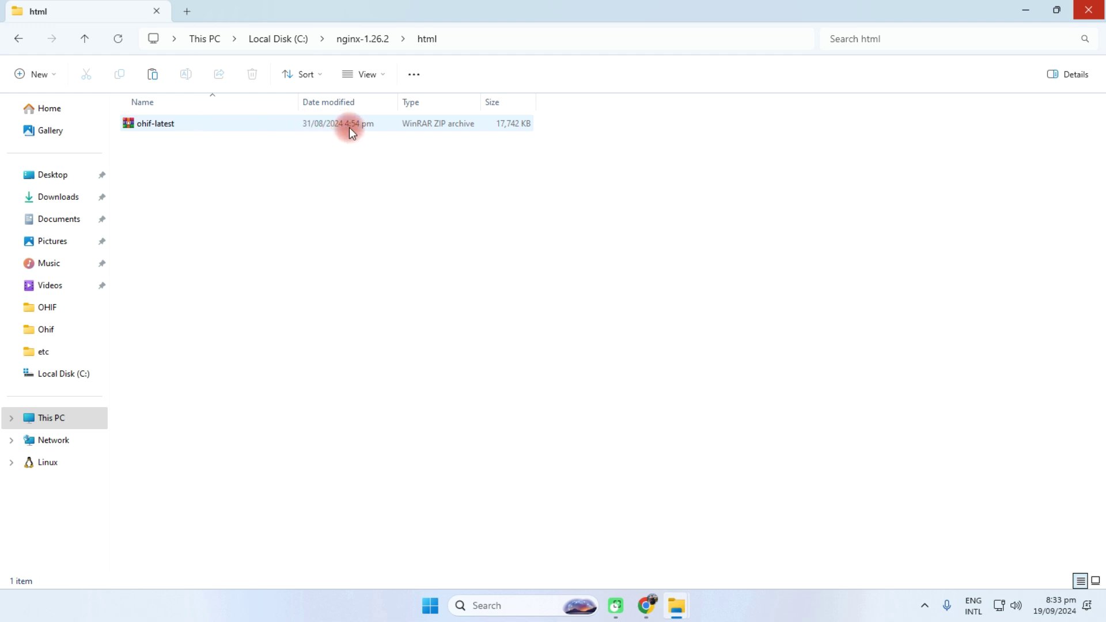
Step: Extract the ohif-latest archive directly into the html folder with WinRAR and minimize the folder window
right_click(224, 123)
click(195, 123)
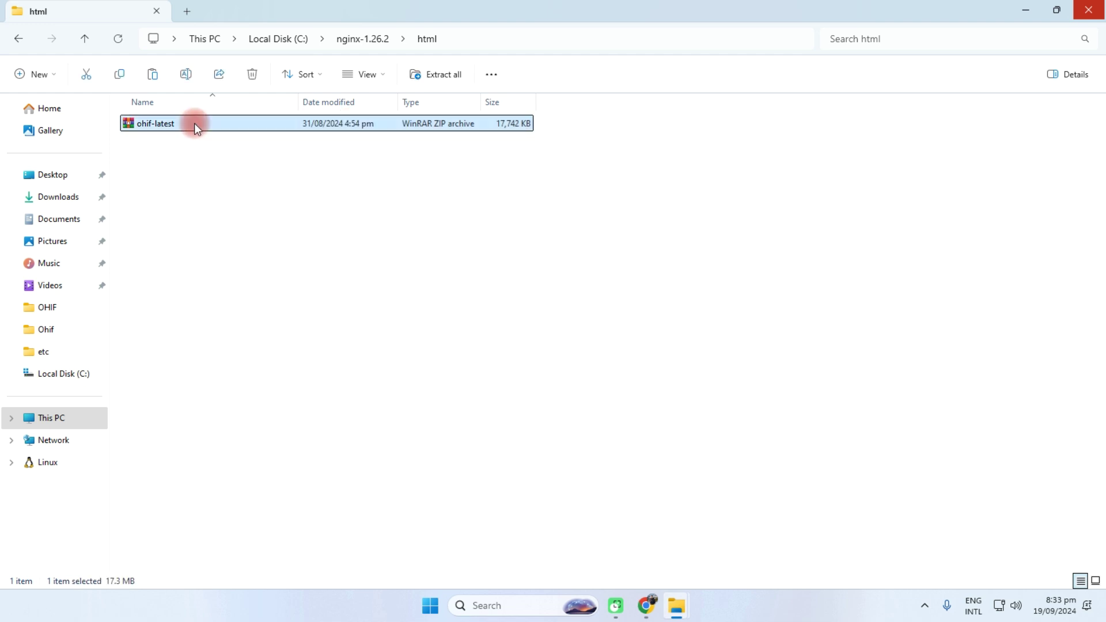
right_click(195, 123)
click(257, 381)
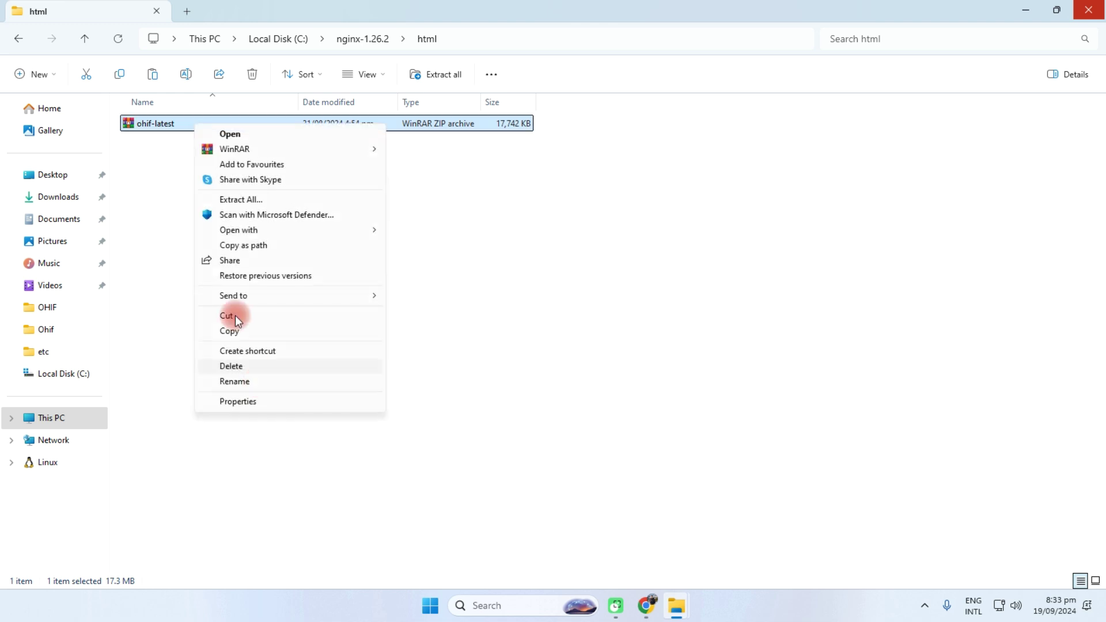
mouse_move(256, 148)
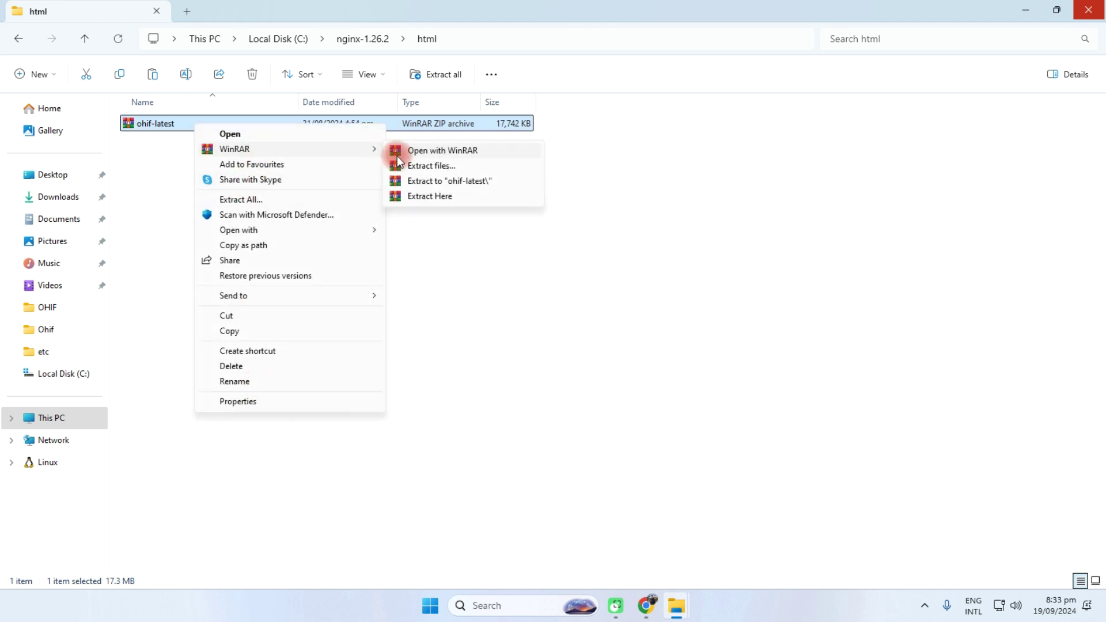
click(433, 197)
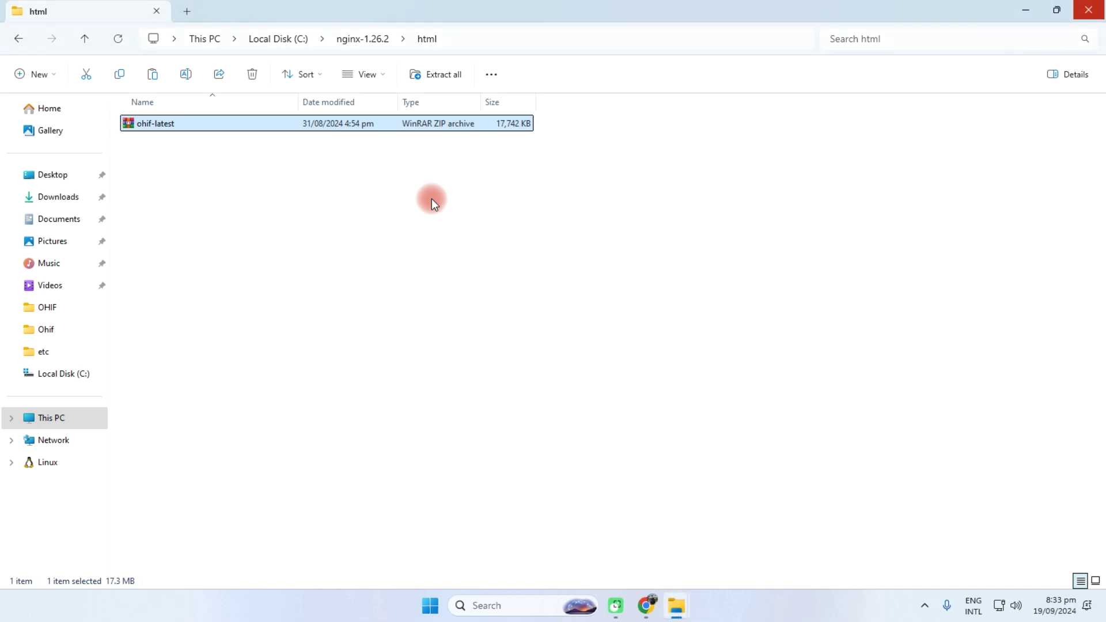
scroll(277, 352, down, 5)
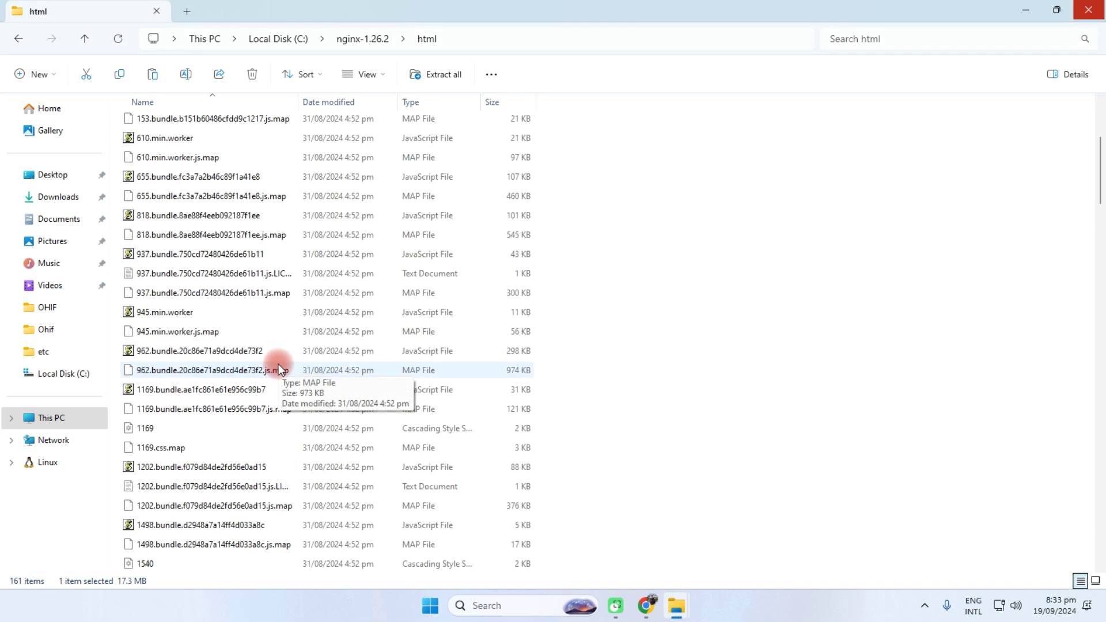
scroll(278, 369, down, 5)
click(1029, 8)
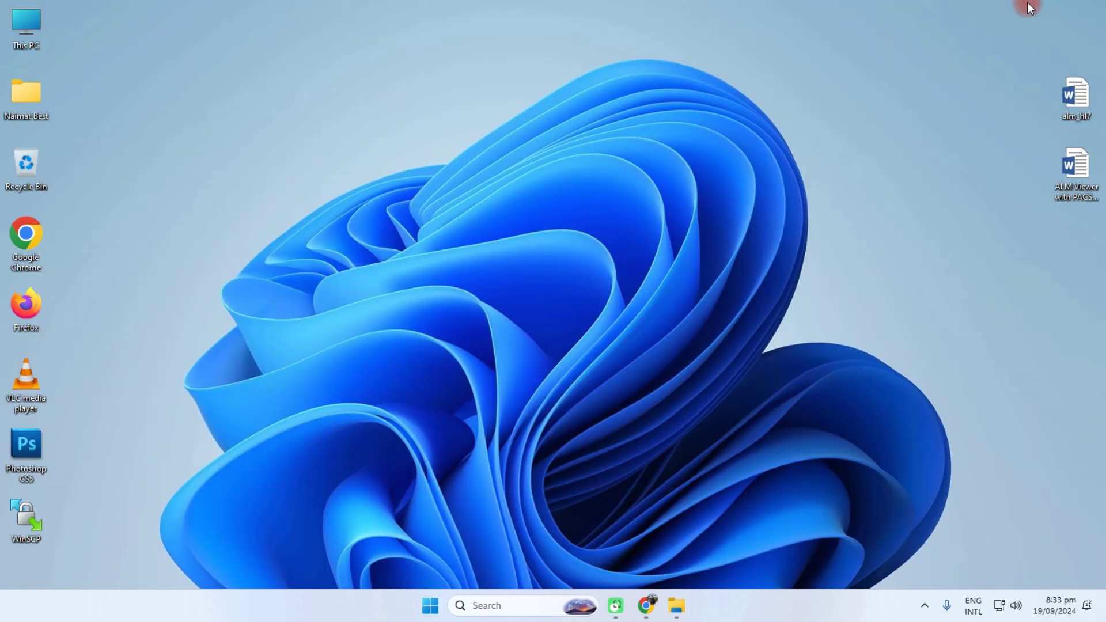
Step: Switch to Chrome, reload the localhost page and dismiss the Cross Origin Isolation notice
click(647, 605)
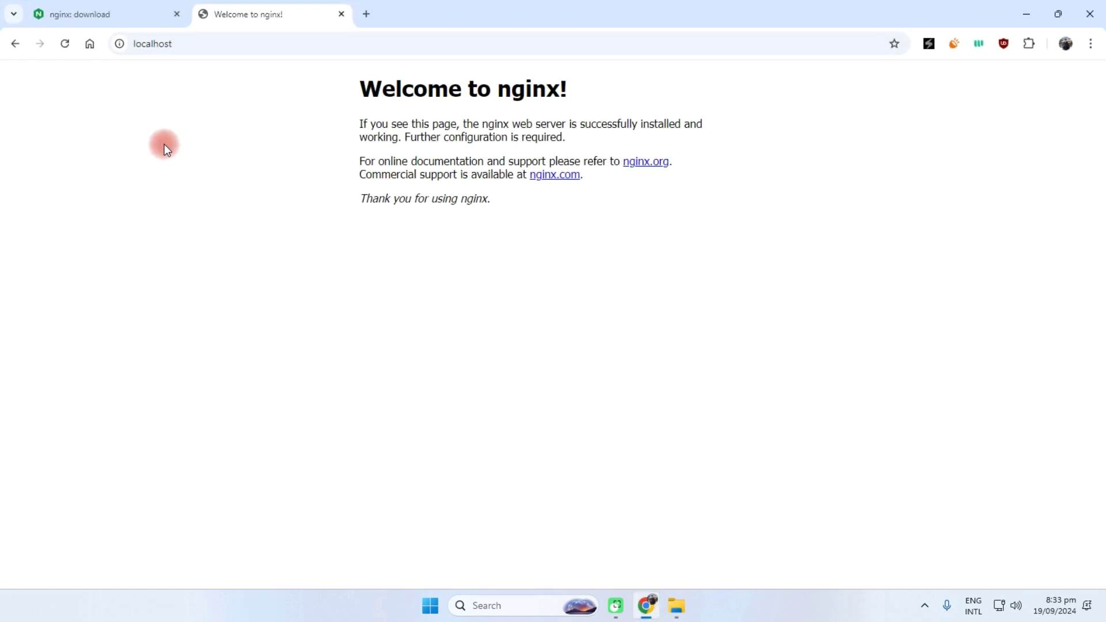
click(69, 45)
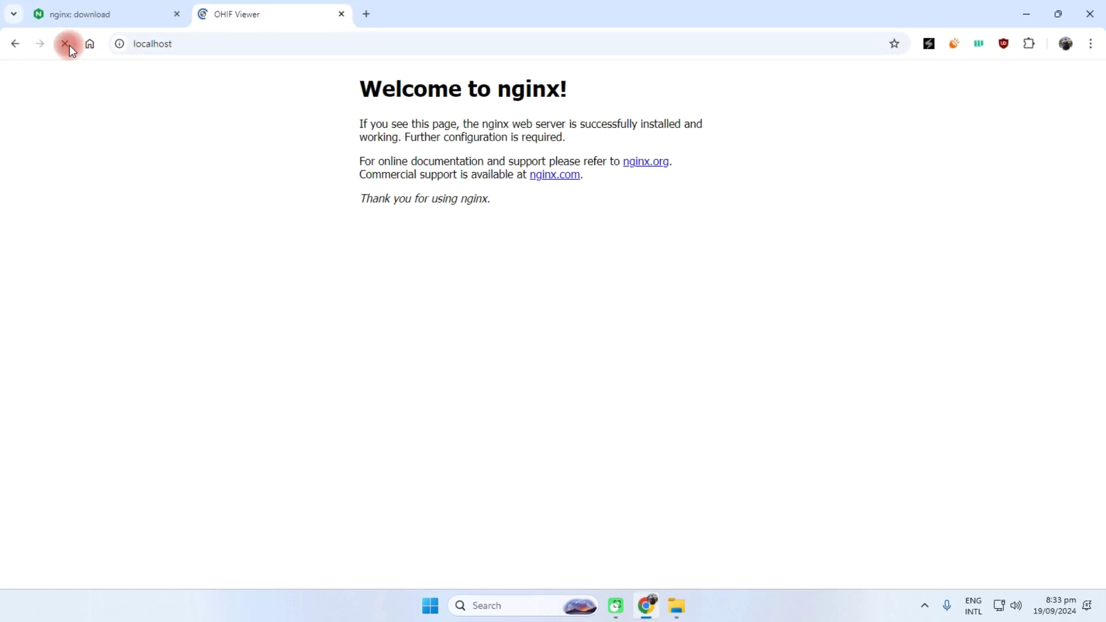
click(274, 40)
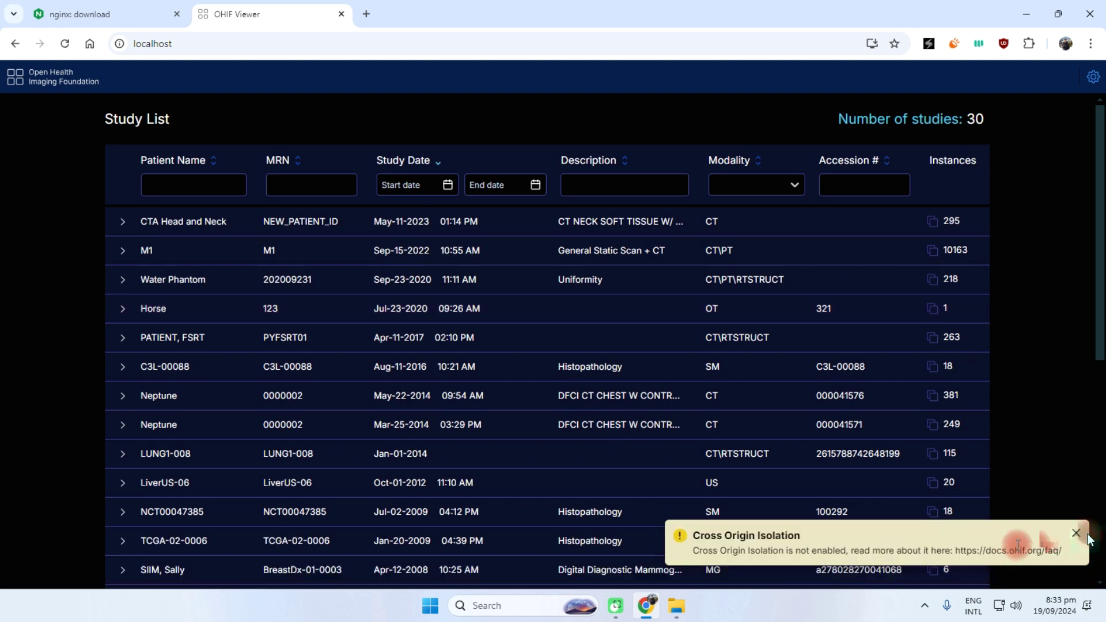
click(1075, 533)
Step: Look through the OHIF Viewer study list from its first entries down to the end of the page
scroll(1101, 187, down, 10)
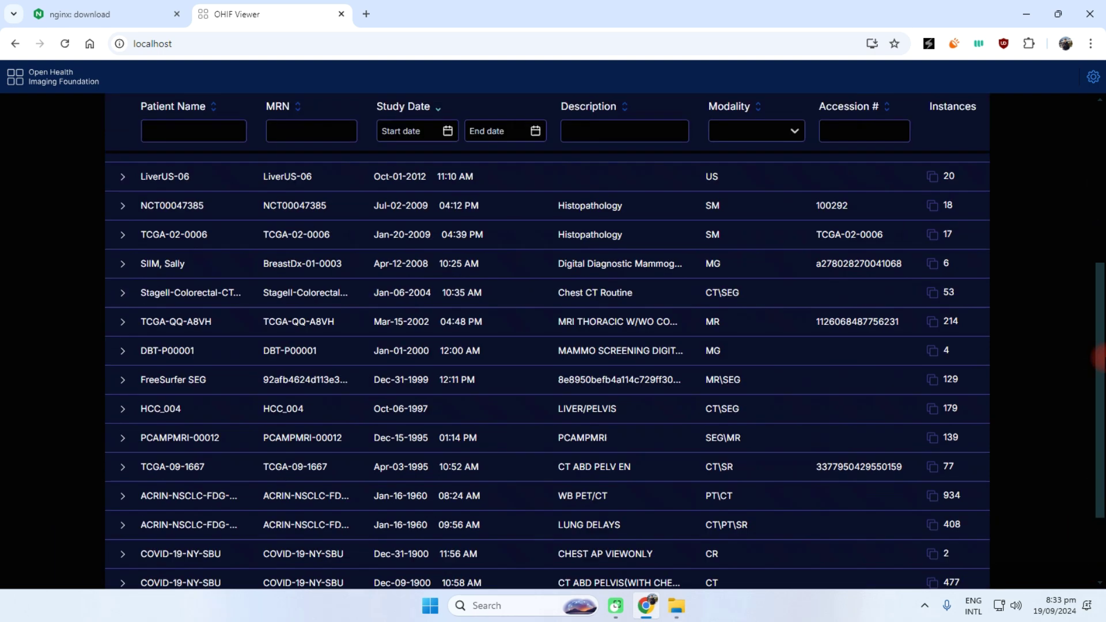
scroll(295, 543, up, 2)
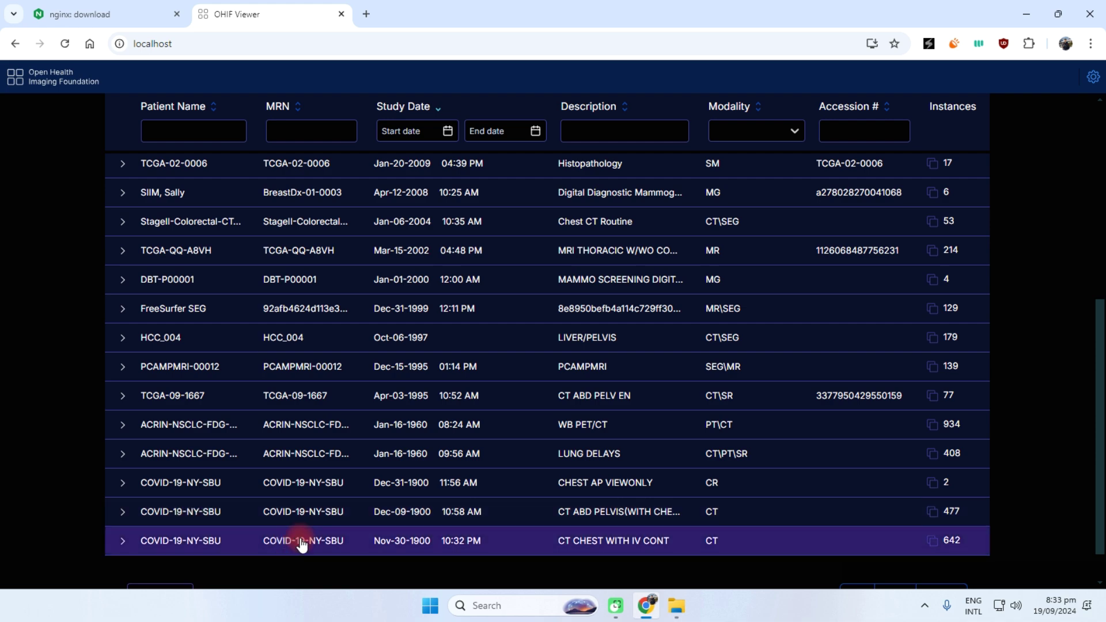
scroll(299, 543, up, 6)
scroll(196, 305, down, 8)
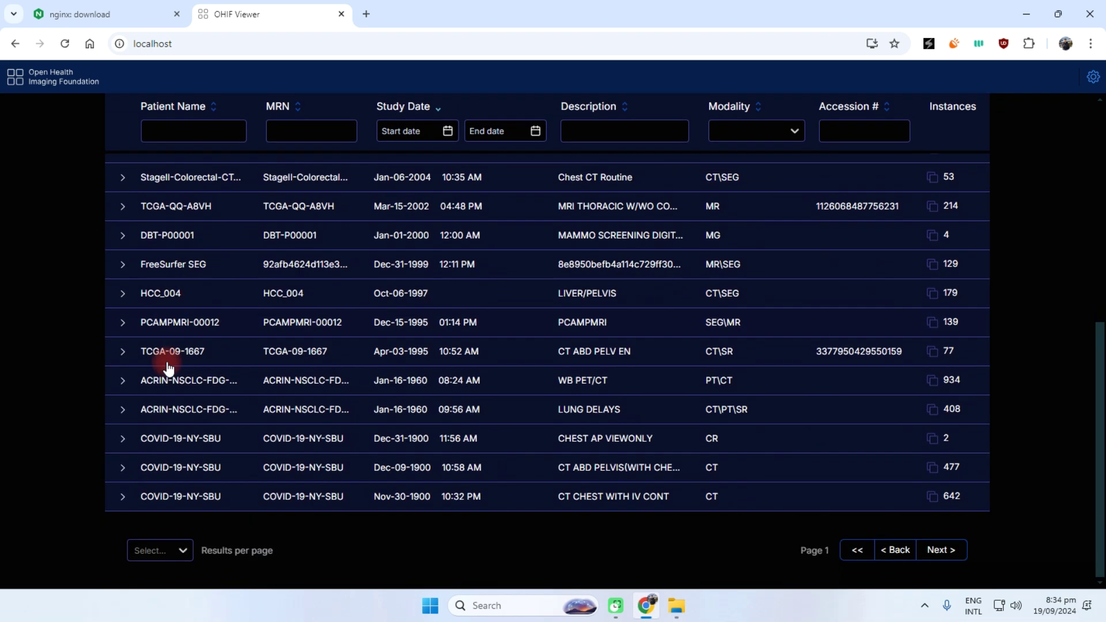
scroll(308, 349, up, 1)
scroll(242, 348, up, 10)
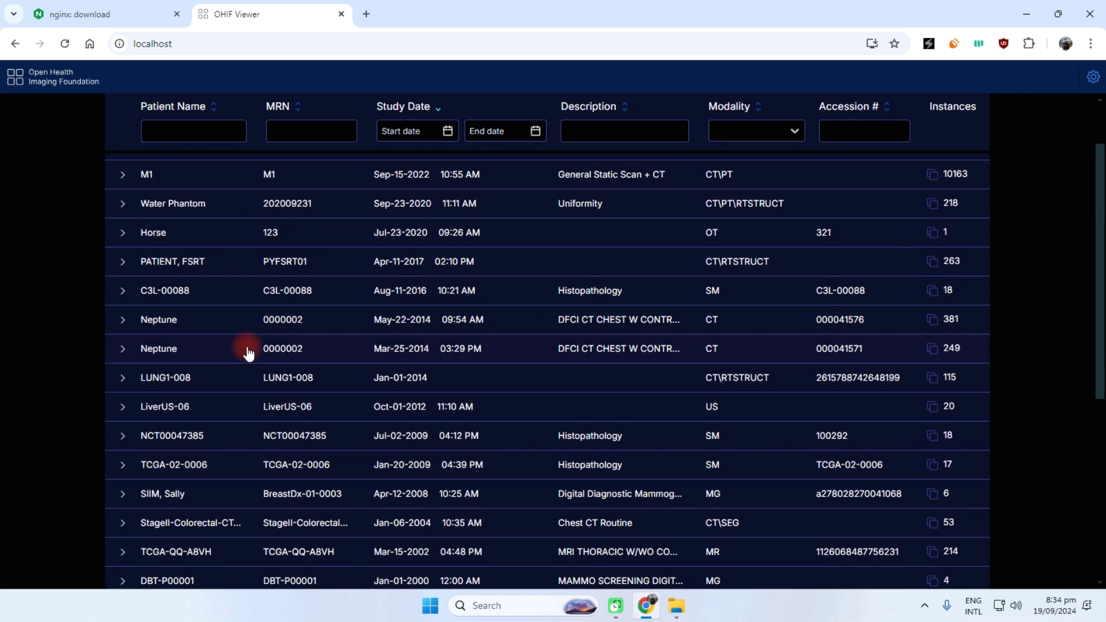
scroll(190, 279, down, 6)
scroll(178, 452, down, 3)
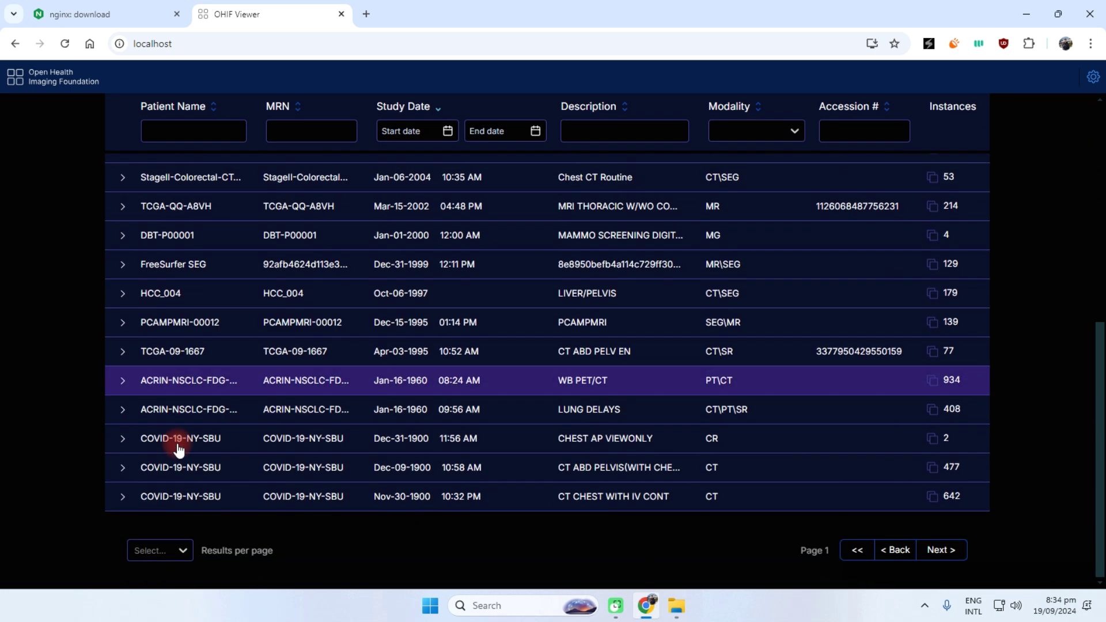
Step: Reload the OHIF Viewer, dismiss the Cross Origin Isolation notice and expand the General Static Scan + CT study
click(65, 44)
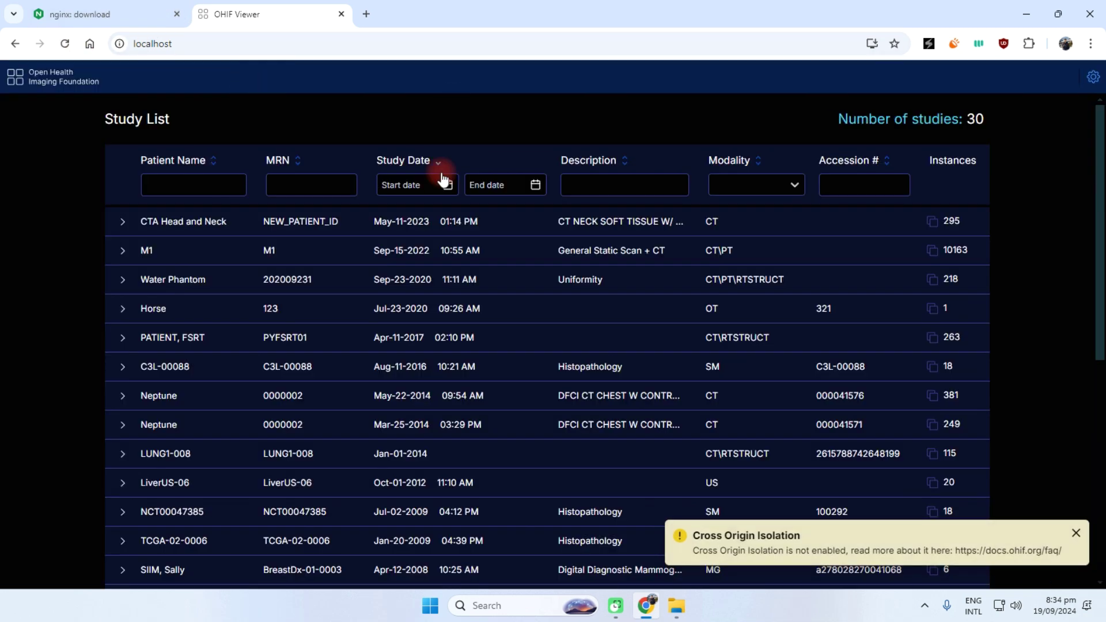
click(1076, 535)
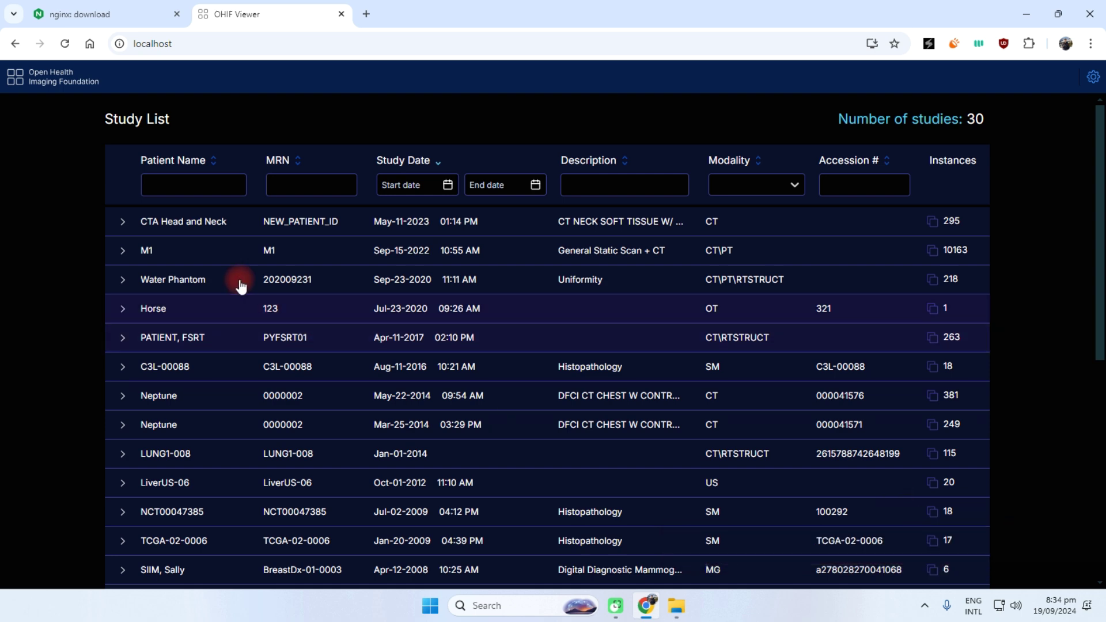
click(200, 254)
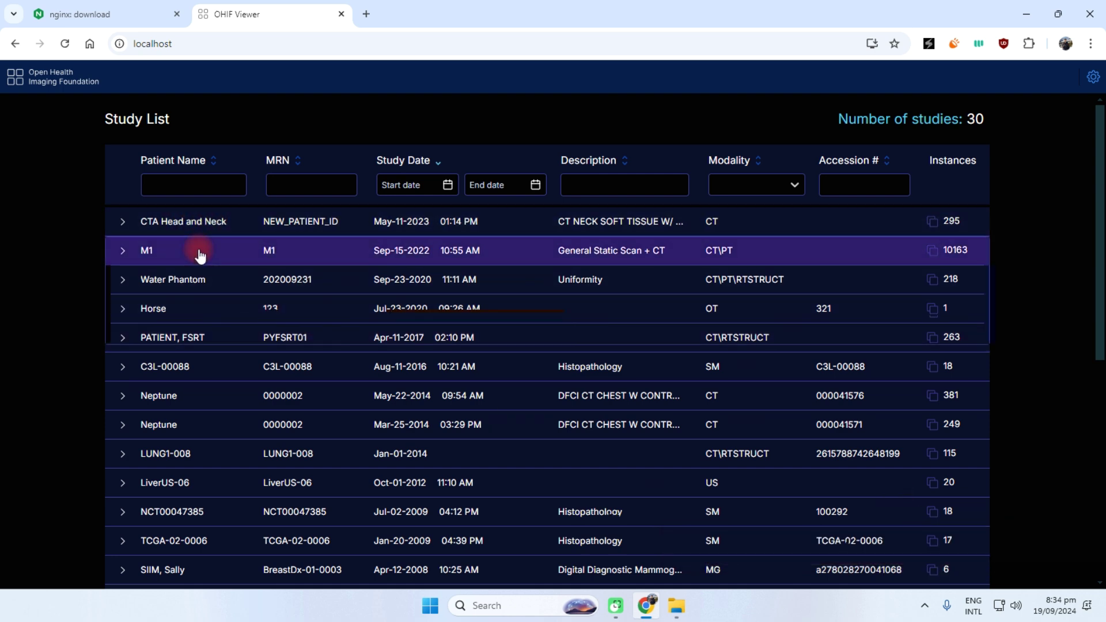
Step: Open the General Static Scan + CT study in the Basic Viewer, scroll to image 218 and return to the study list
click(188, 287)
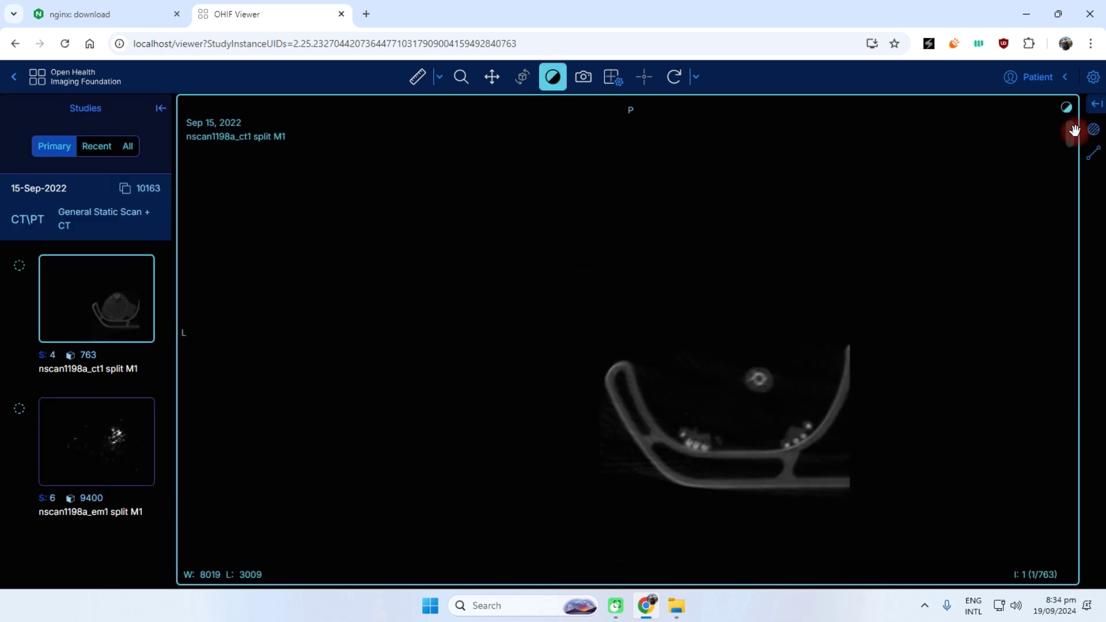
drag(1071, 131, 1074, 258)
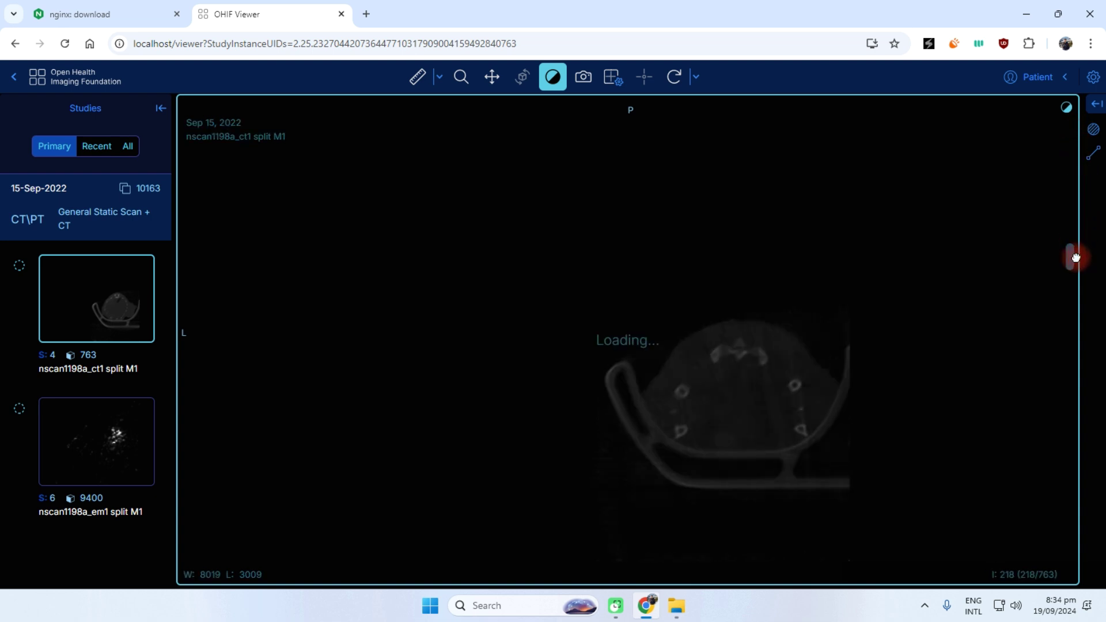
click(14, 77)
Step: Open the CTA Head and Neck study in the Basic Viewer and try the 3D four up and 3D only layouts
click(292, 224)
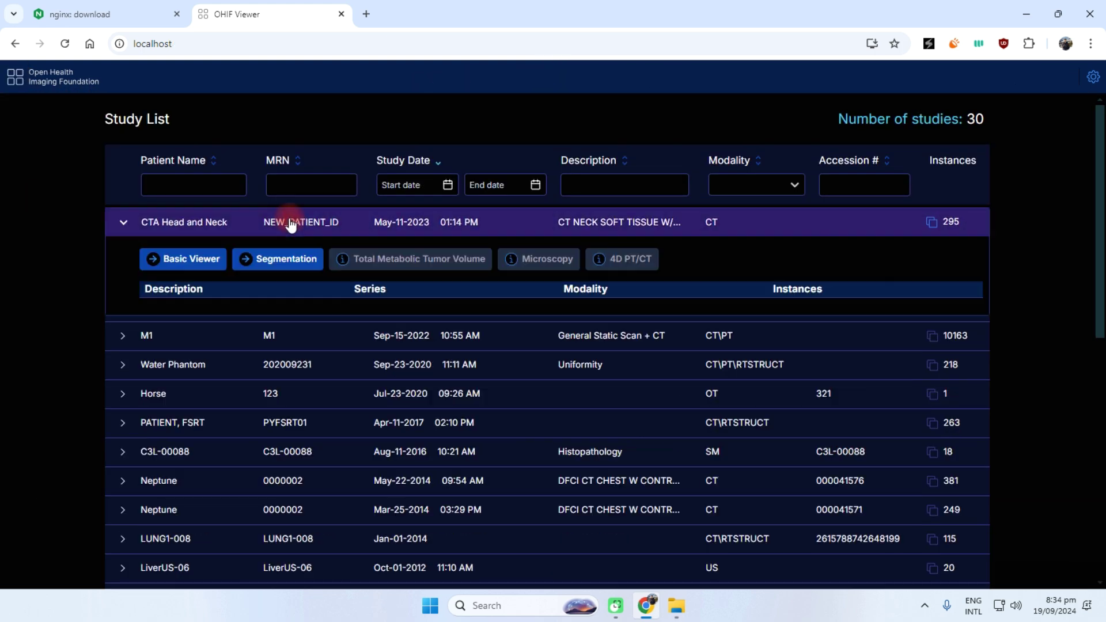
click(215, 257)
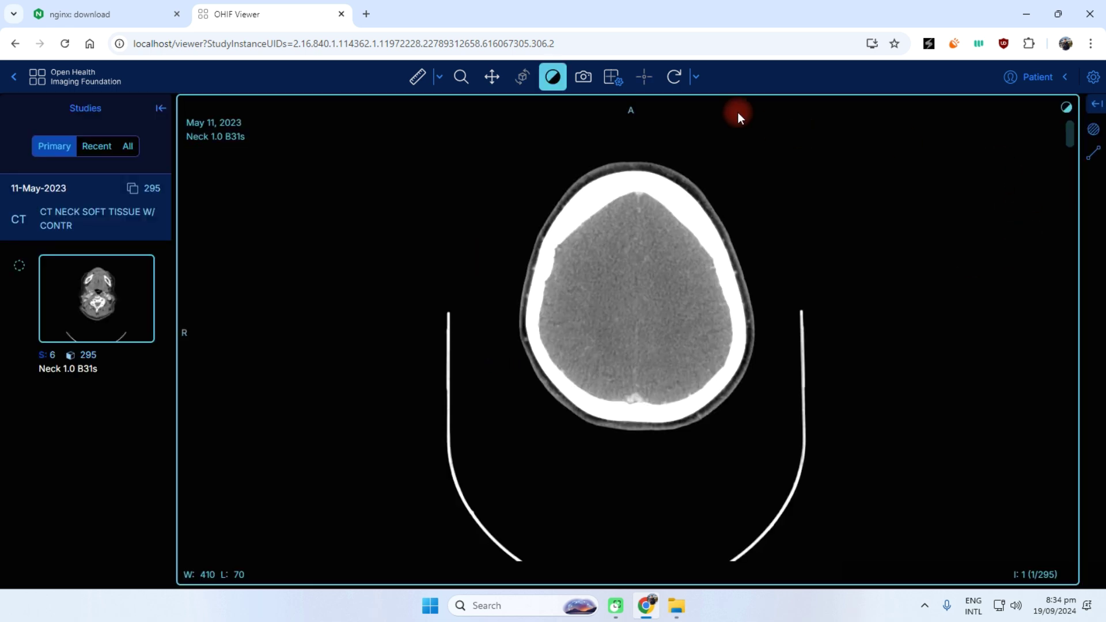
click(612, 77)
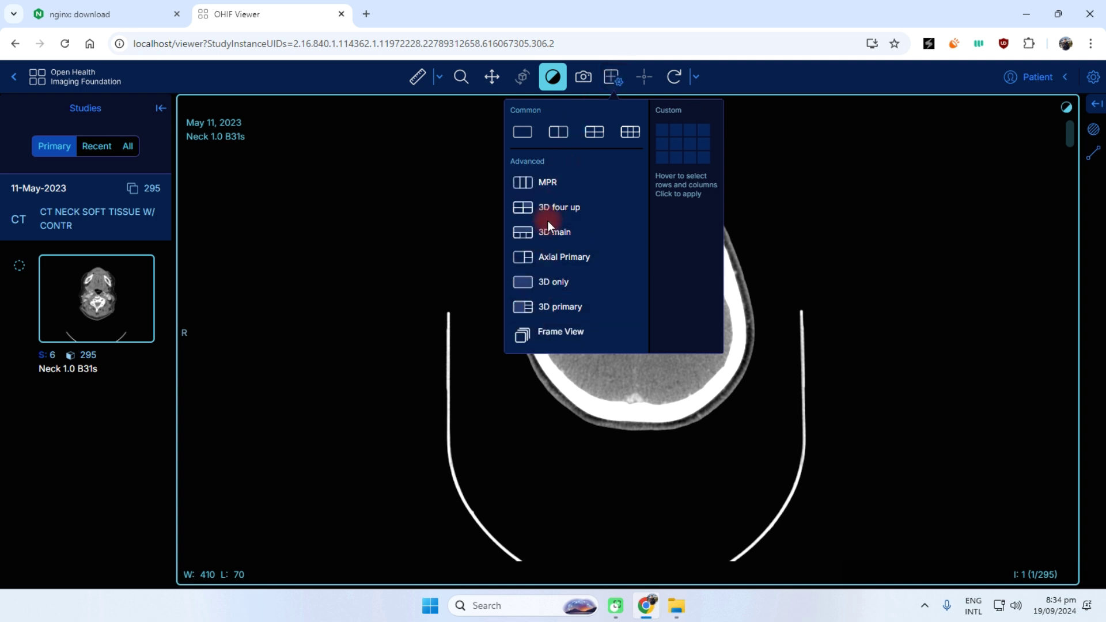
click(546, 217)
click(609, 81)
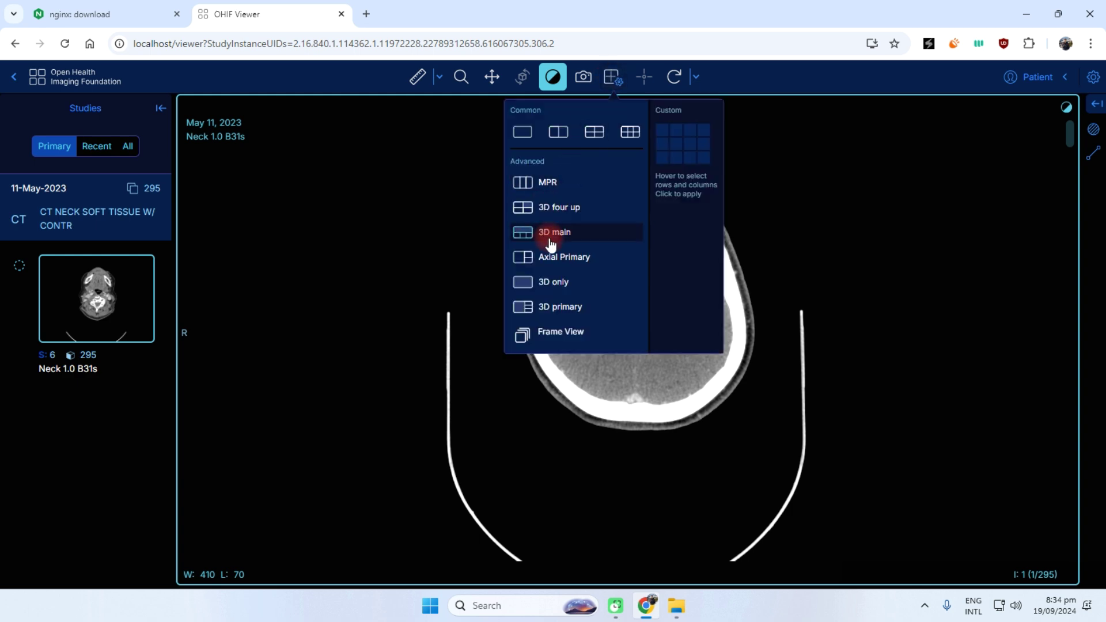
click(549, 284)
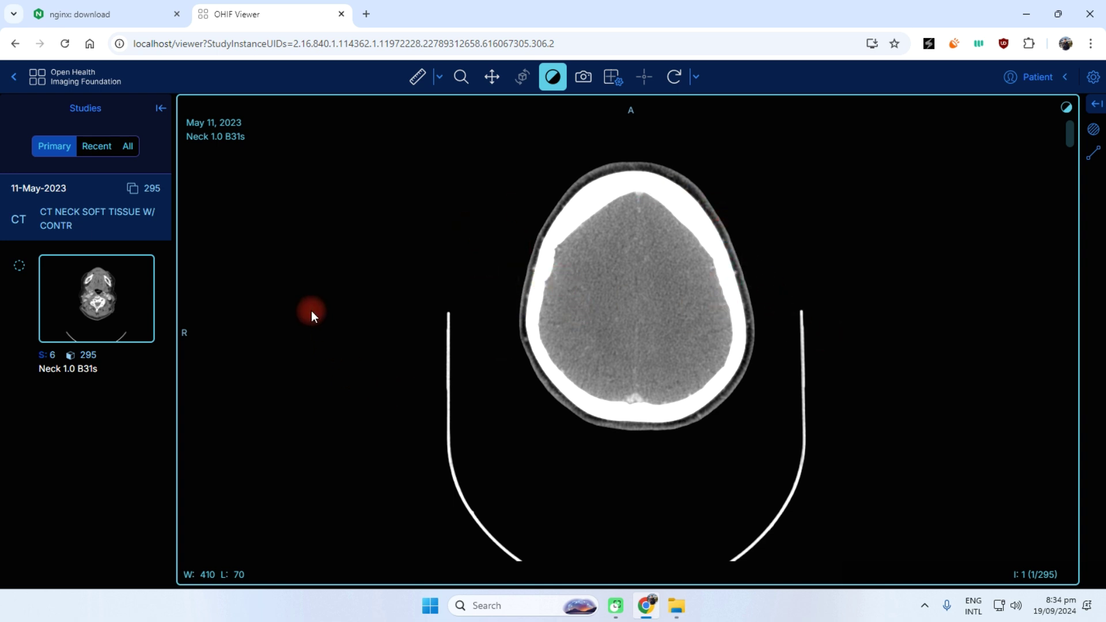
Step: Apply the 3D main layout and scroll through the neck CT images down to 226 and back to 20
click(612, 76)
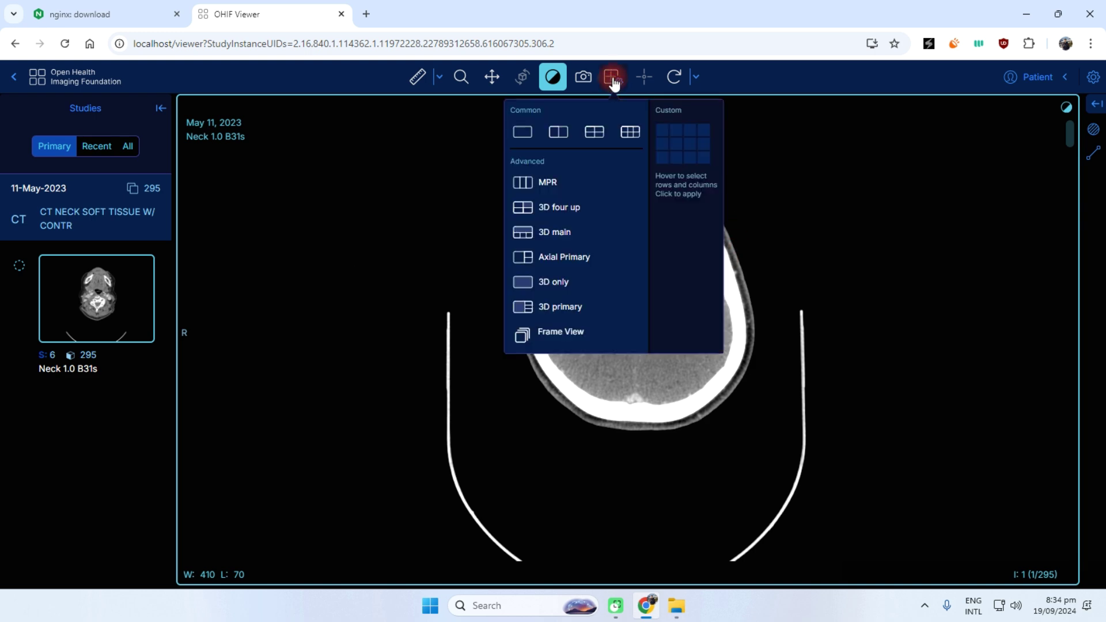
click(554, 236)
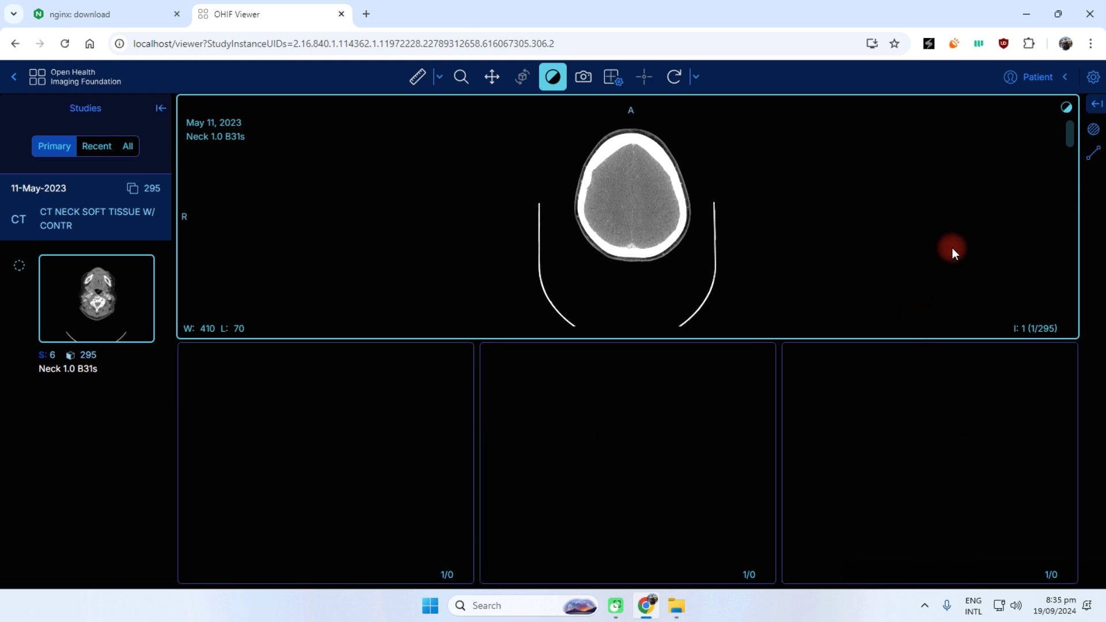
drag(1068, 131, 1067, 286)
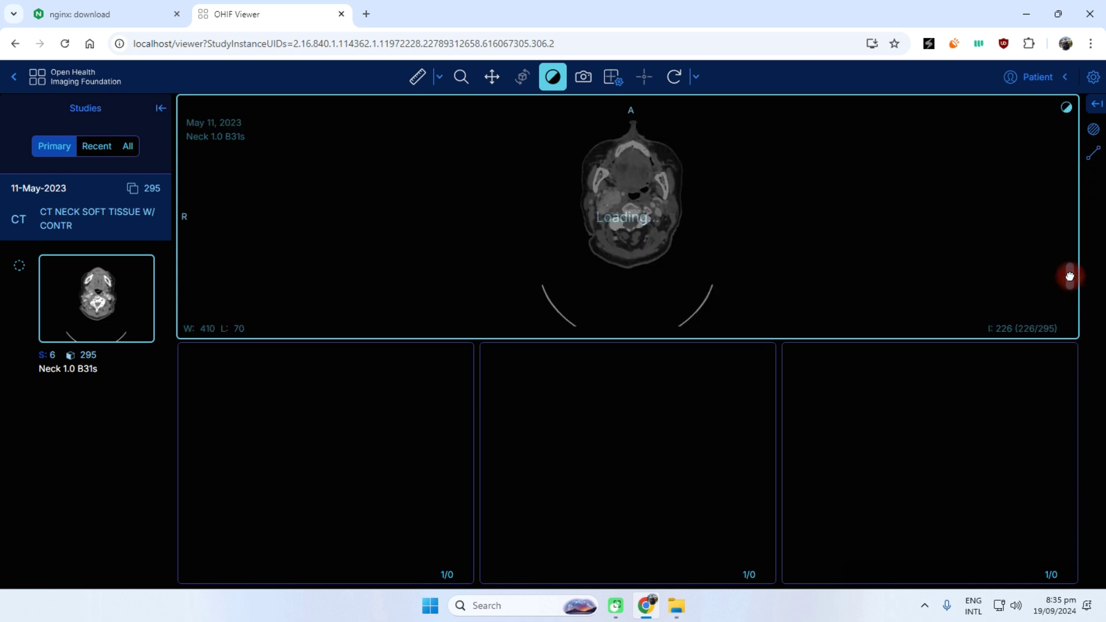
drag(1068, 277, 1067, 145)
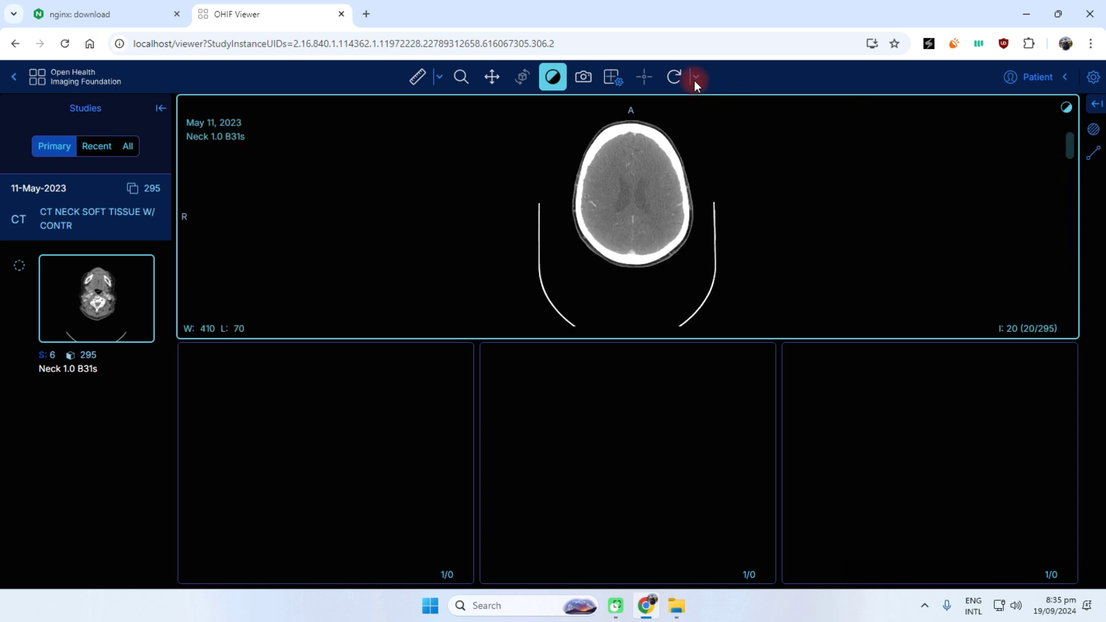
Step: Switch the neck CT to the MPR layout and return to the study list
click(611, 79)
click(546, 193)
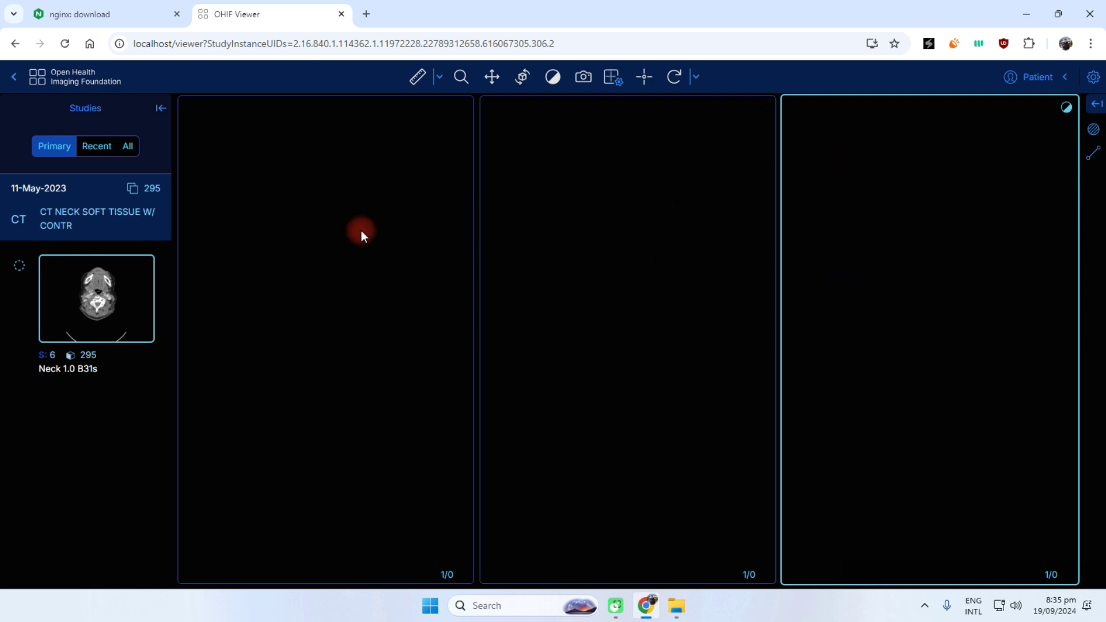
click(10, 84)
Step: Open the Aug-11-2016 Histopathology study, display its HE normal and last HE tumor series in the viewport, and return to the study list
scroll(314, 279, down, 4)
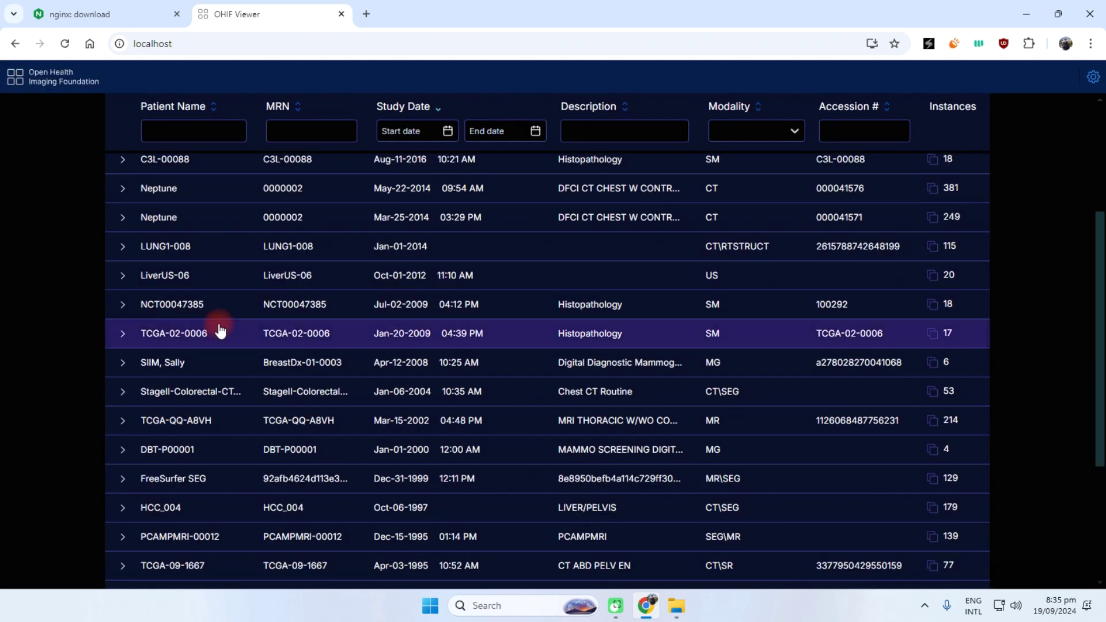
click(168, 221)
click(168, 220)
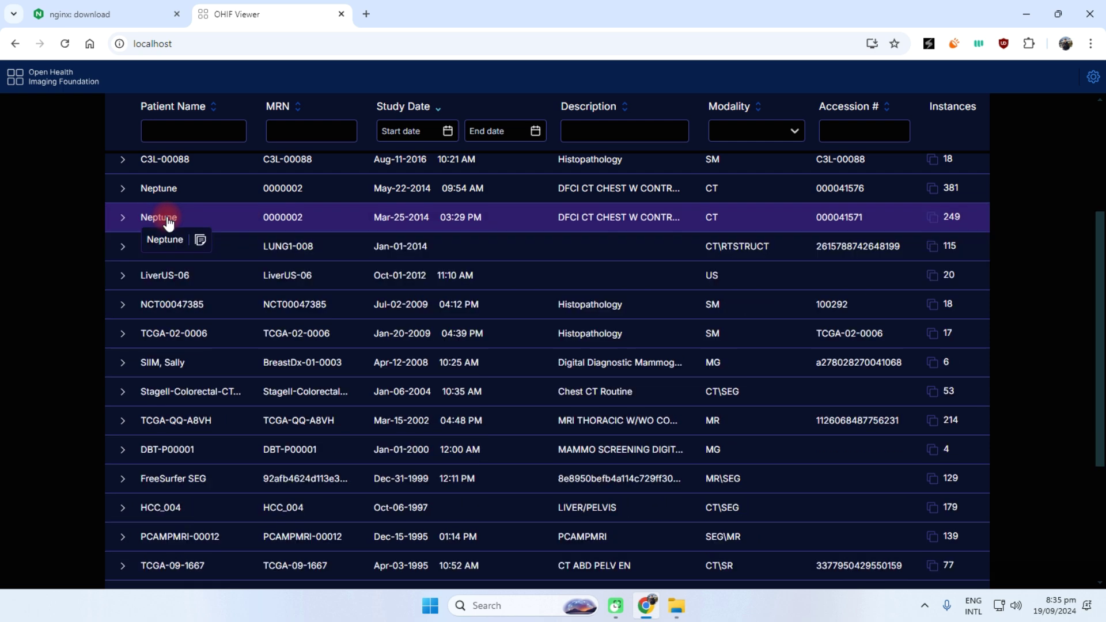
click(179, 167)
click(160, 197)
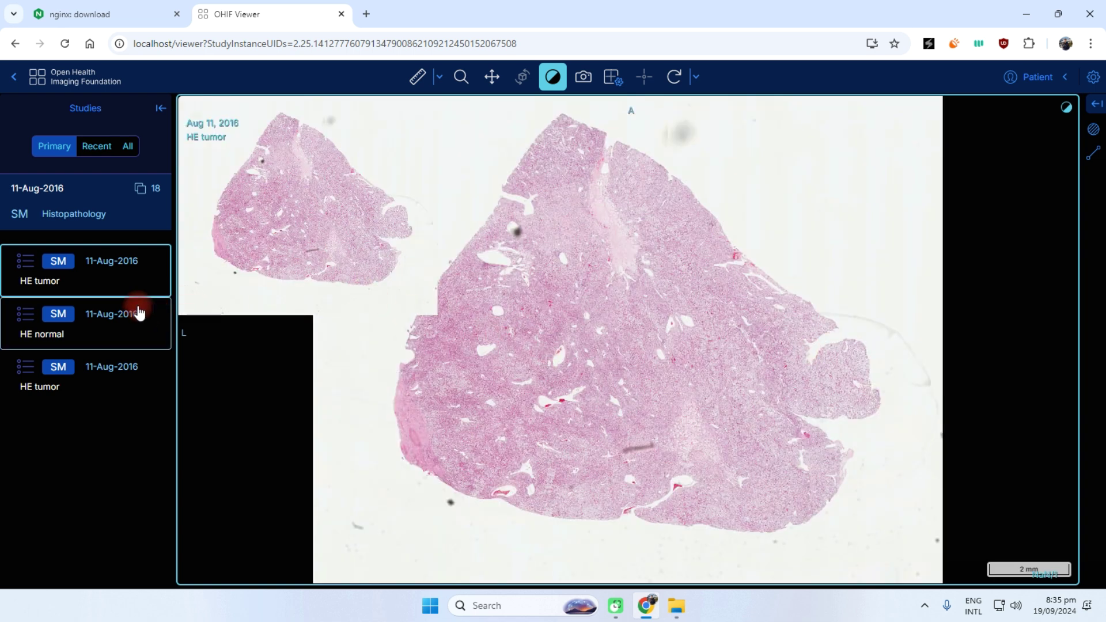
drag(141, 313, 483, 269)
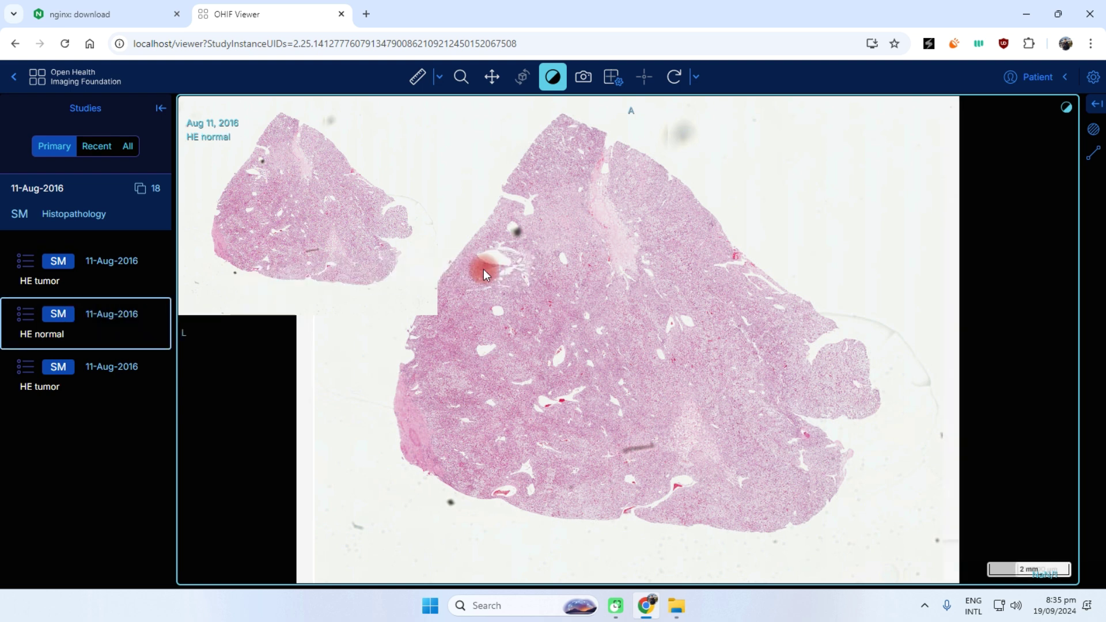
drag(106, 378, 499, 346)
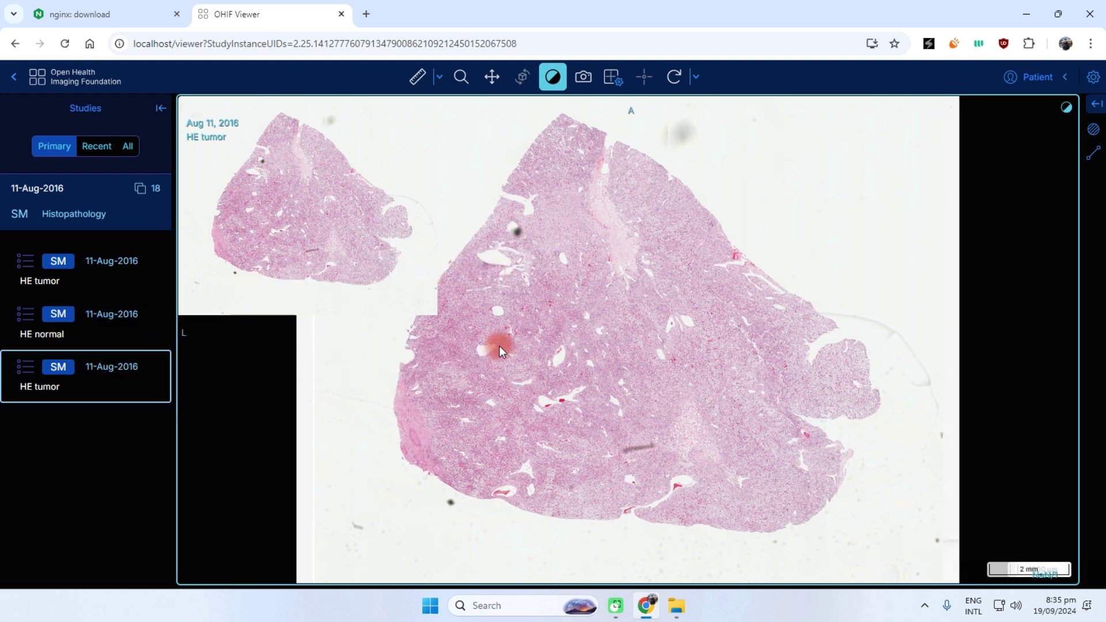
click(14, 77)
Step: Open the Jan-01-2000 mammo screening study in the Basic Viewer and scroll through the images of series 16214
scroll(216, 374, down, 4)
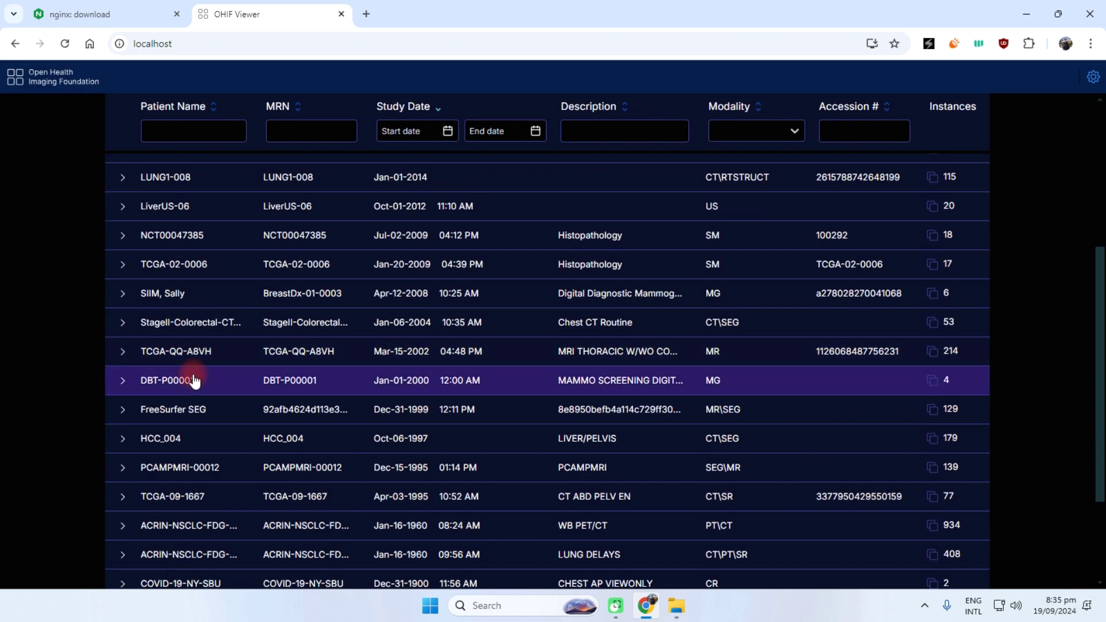
click(194, 381)
click(192, 418)
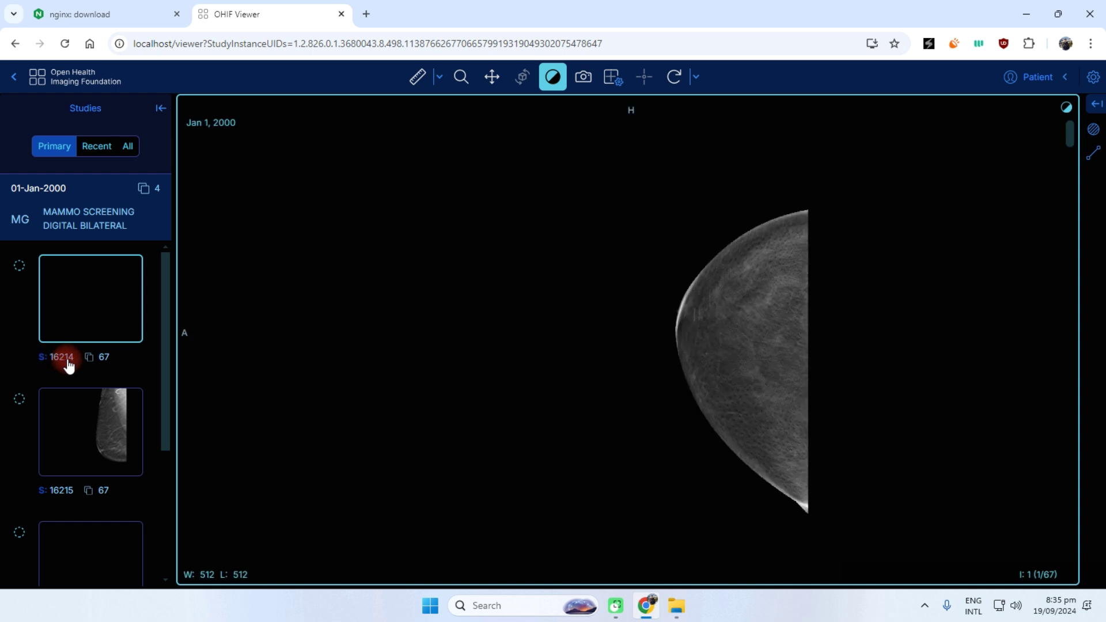
scroll(864, 225, down, 1)
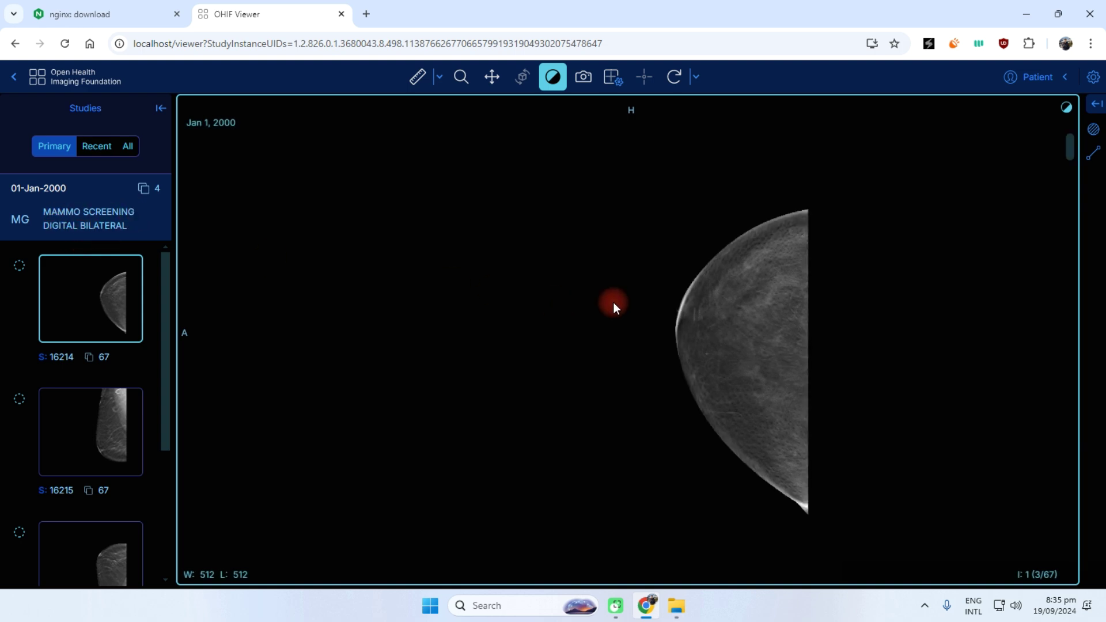
scroll(614, 307, down, 1)
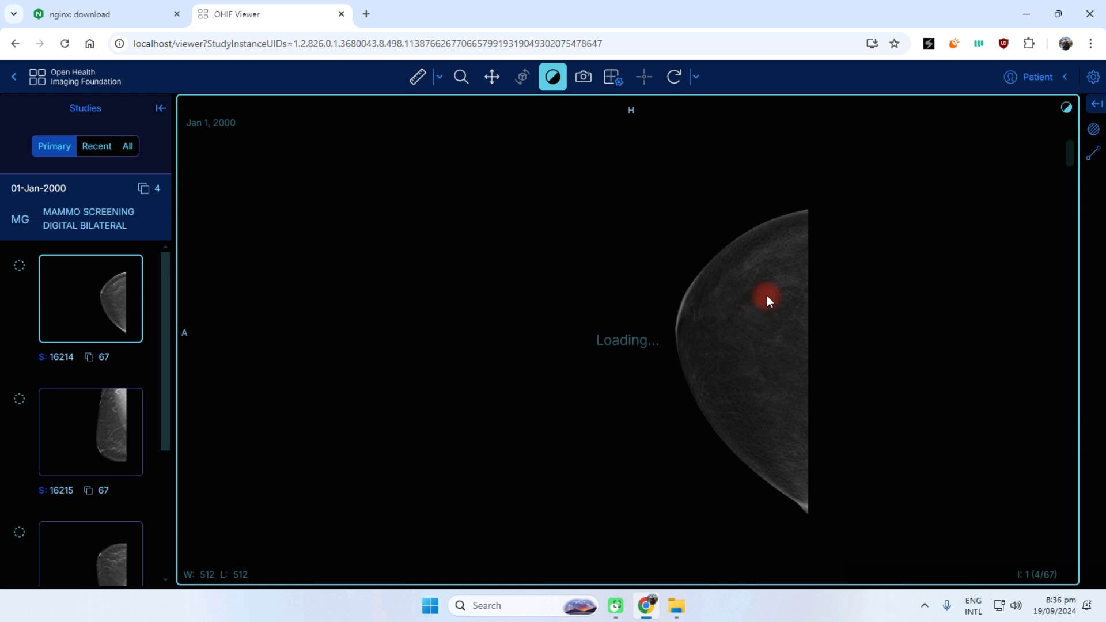
scroll(766, 296, up, 1)
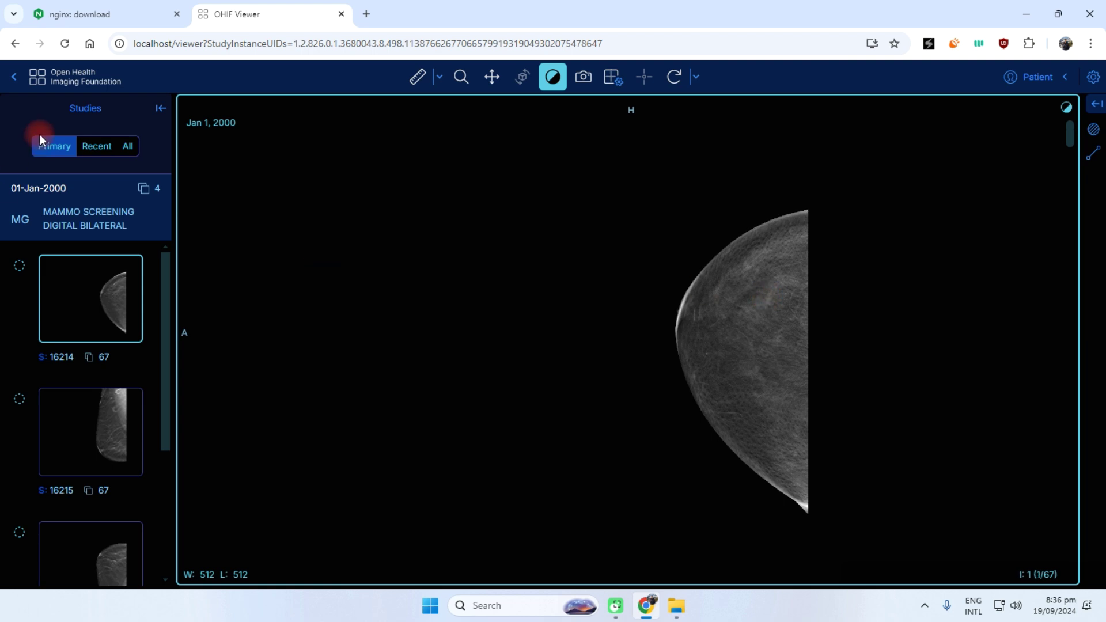
Step: Return to the study list, reload the OHIF Viewer and dismiss the Cross Origin Isolation notice
click(14, 76)
click(65, 44)
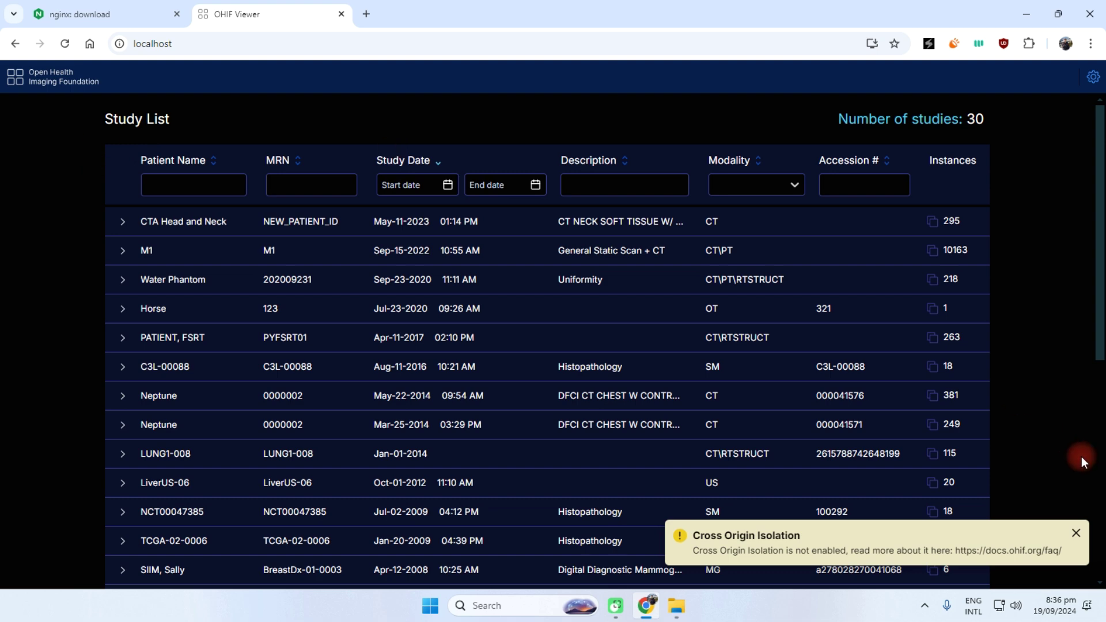
click(1074, 533)
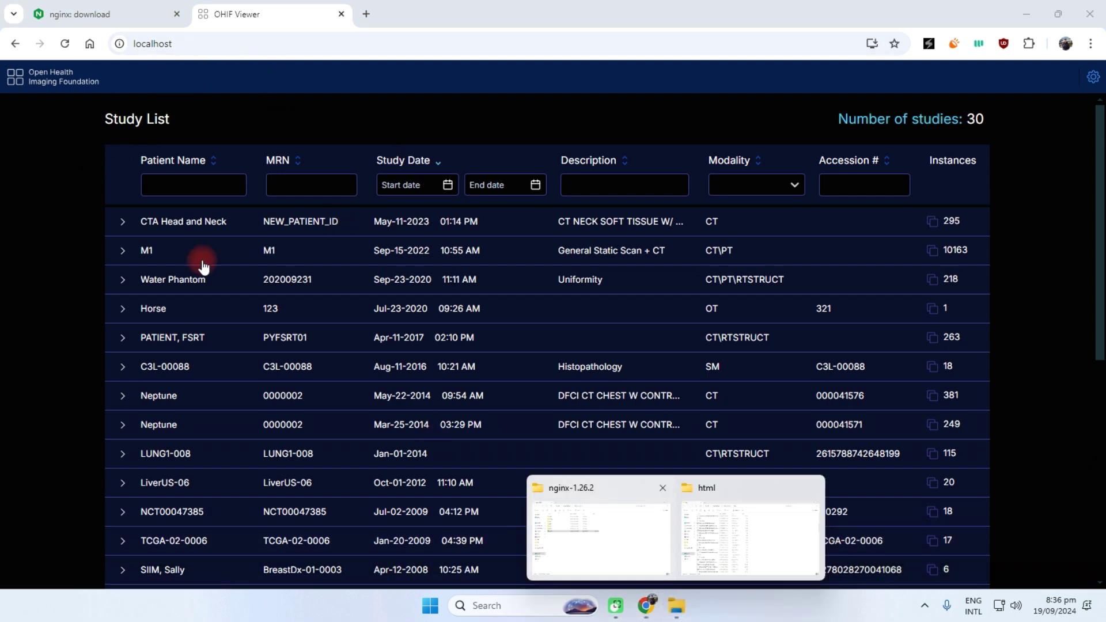
Step: Switch to File Explorer, browse from This PC through Local Disk (C:) and nginx-1.26.2 to the html folder, and minimize the open windows
click(611, 484)
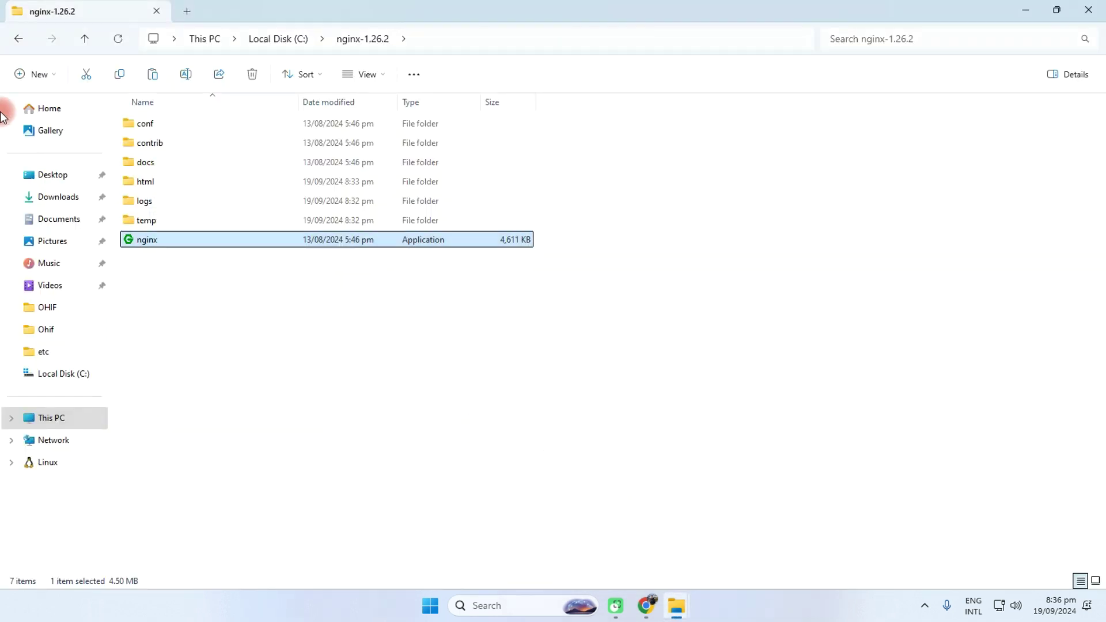
click(12, 39)
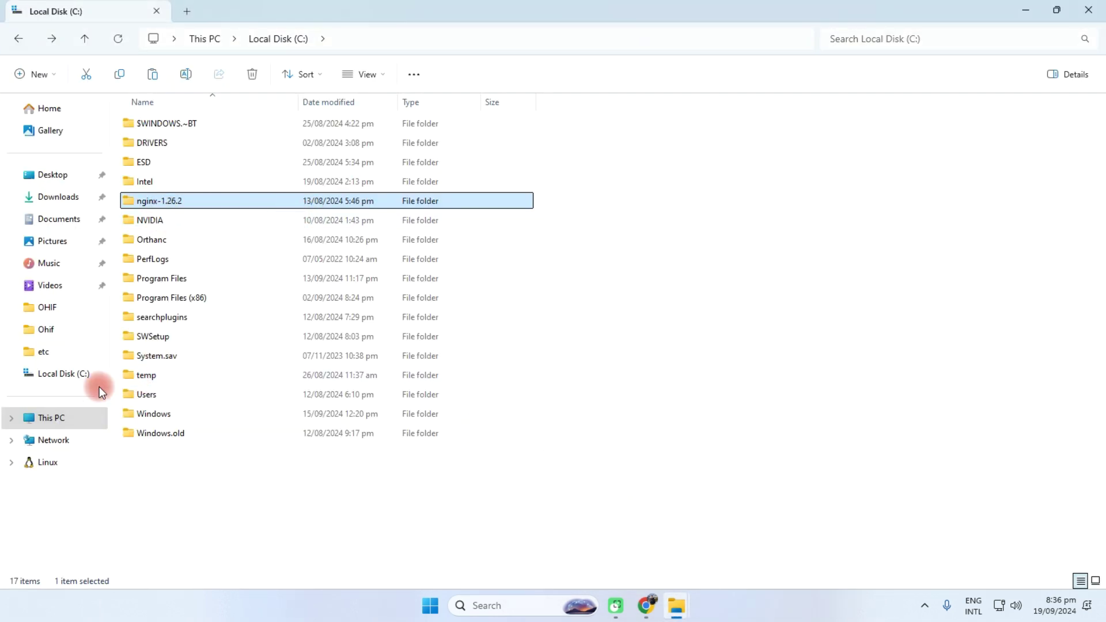
click(64, 427)
double_click(192, 126)
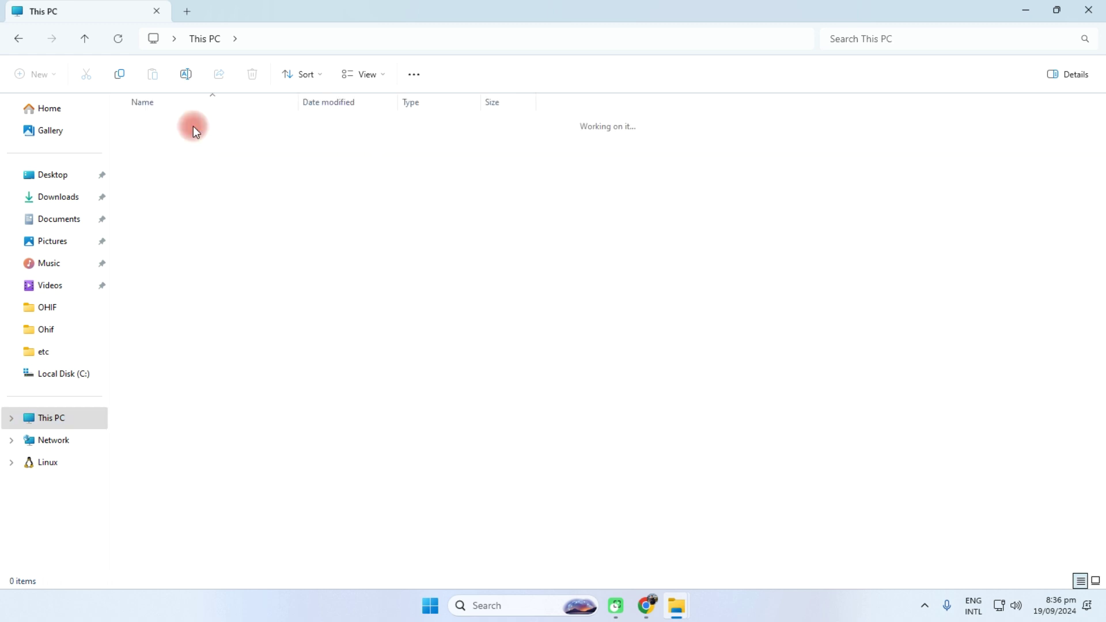
double_click(184, 201)
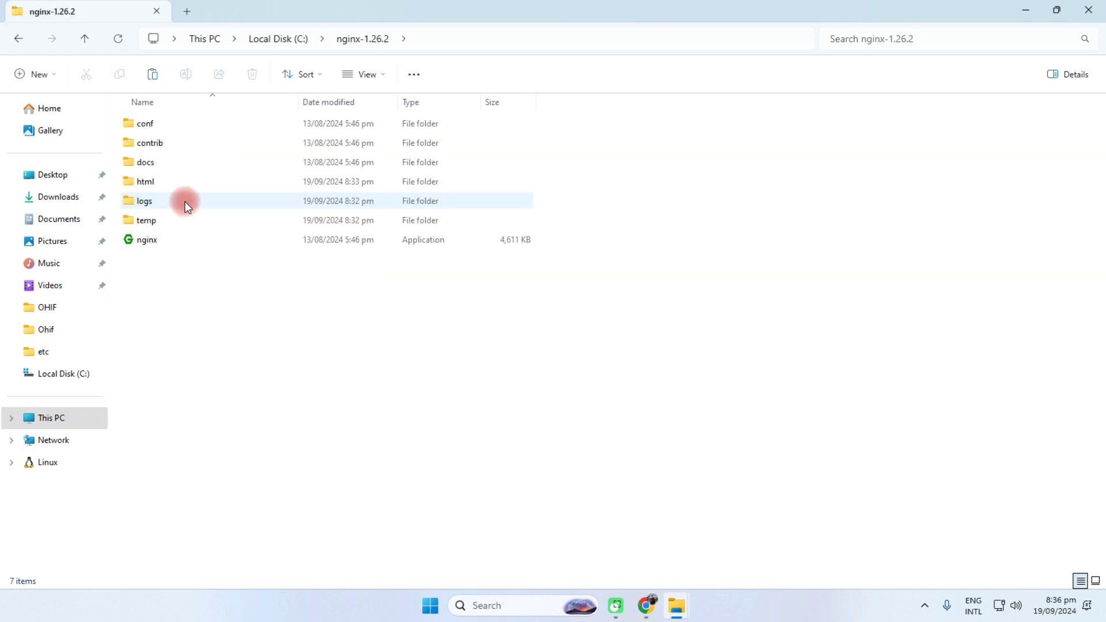
double_click(161, 182)
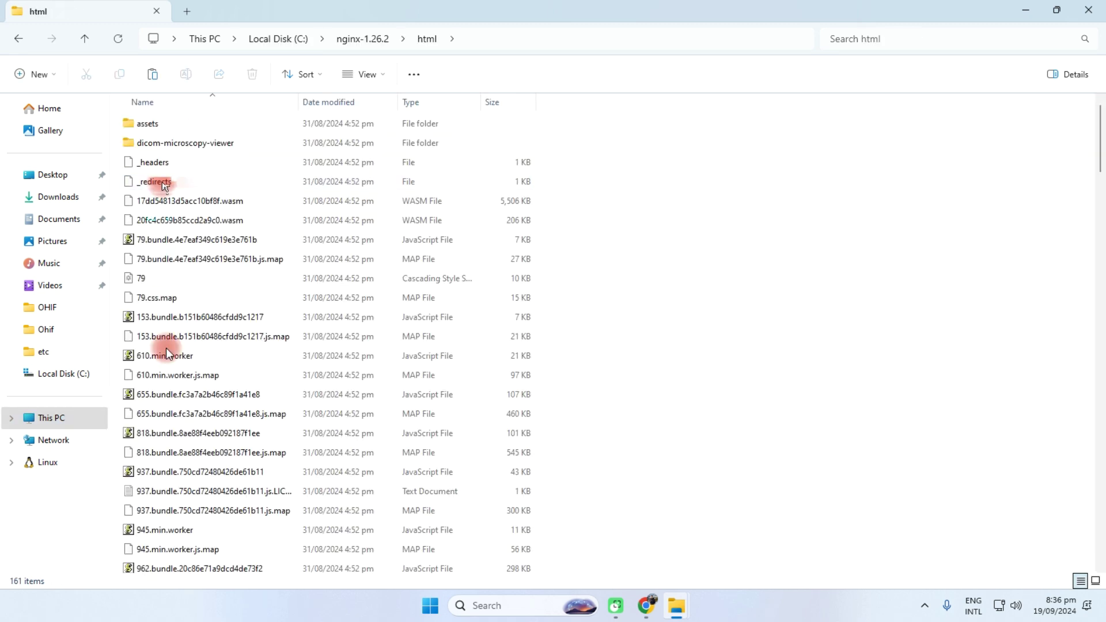
click(1025, 10)
click(1024, 11)
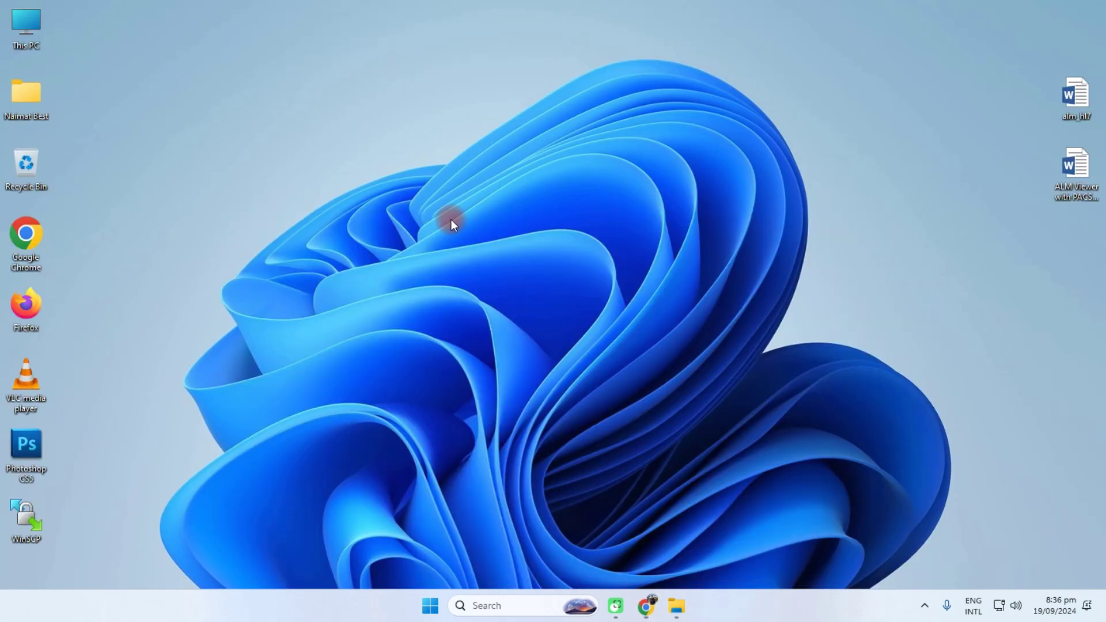
right_click(450, 220)
click(497, 309)
right_click(429, 210)
click(483, 289)
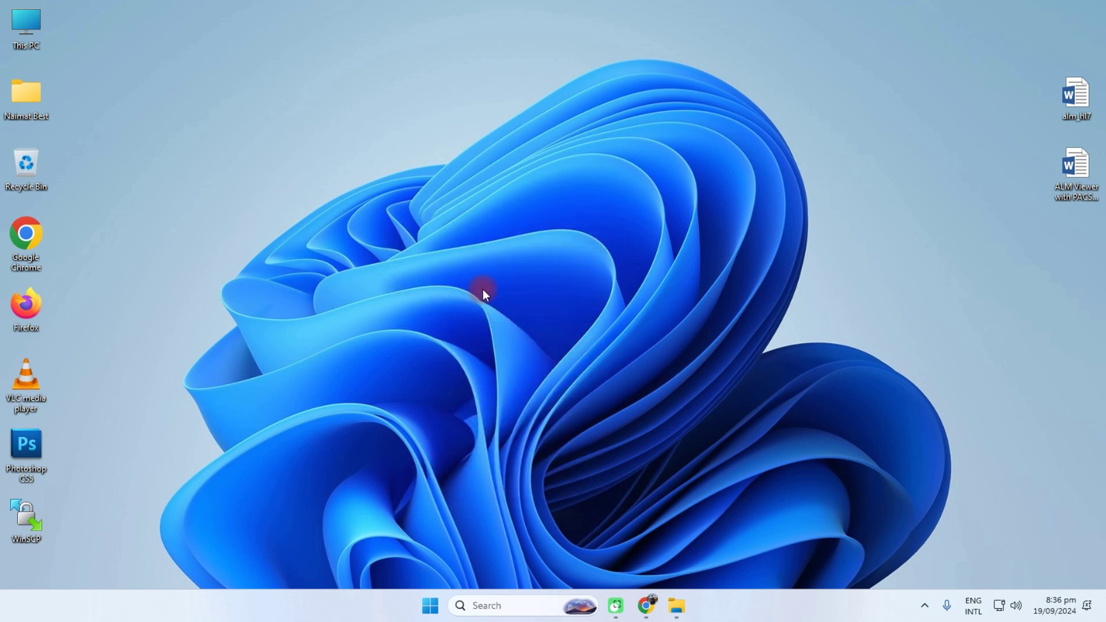